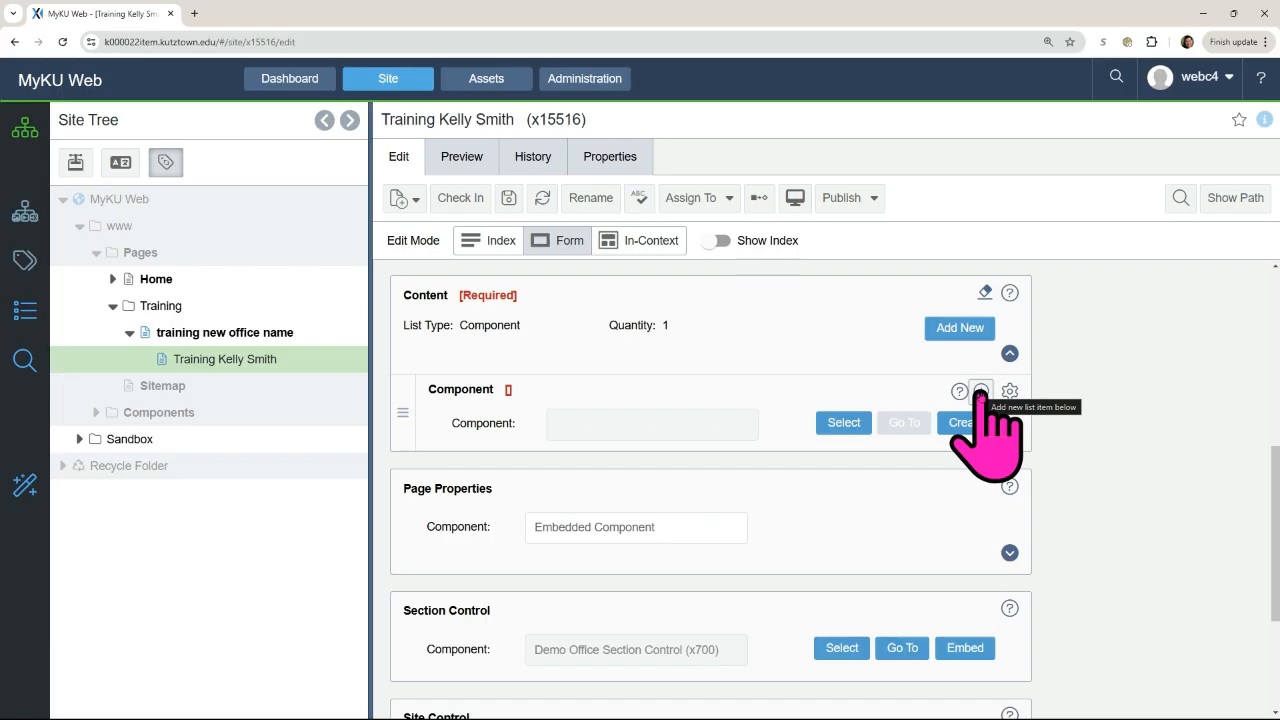
Add two extra component entries to the Content list and remove them again.
{"action": "left_click", "coordinate": [980, 392]}
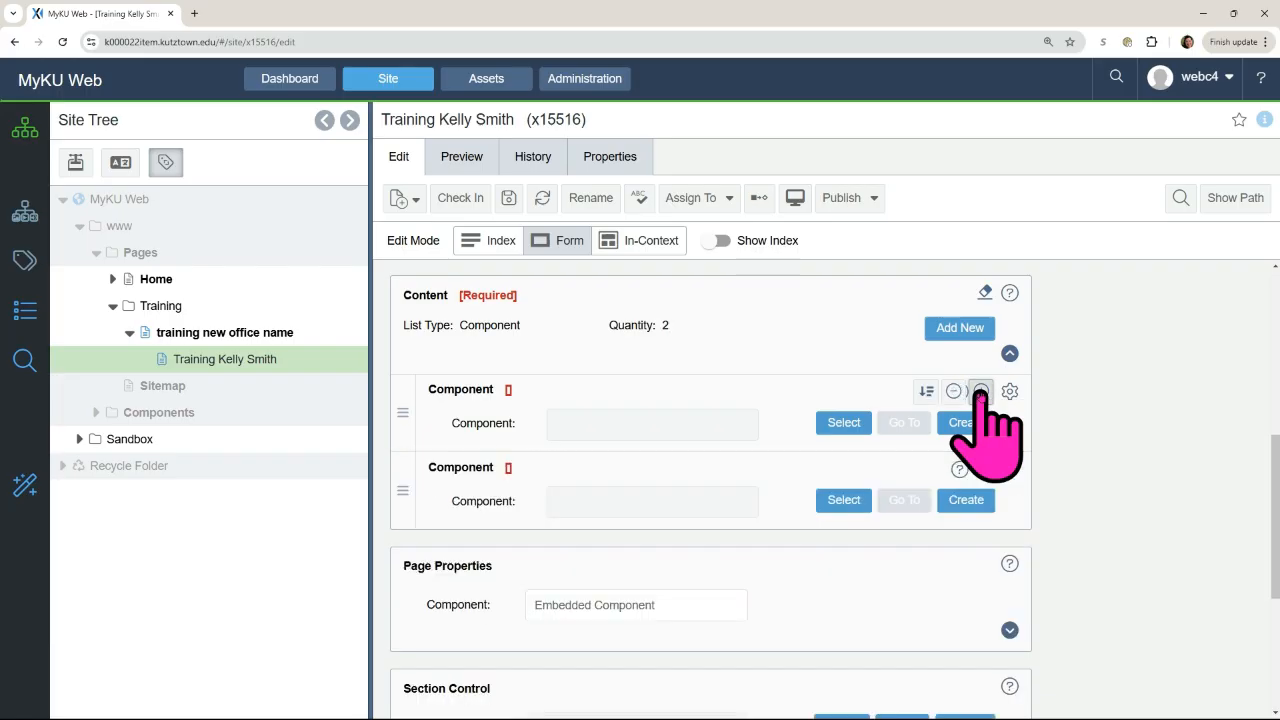
{"action": "left_click", "coordinate": [955, 335]}
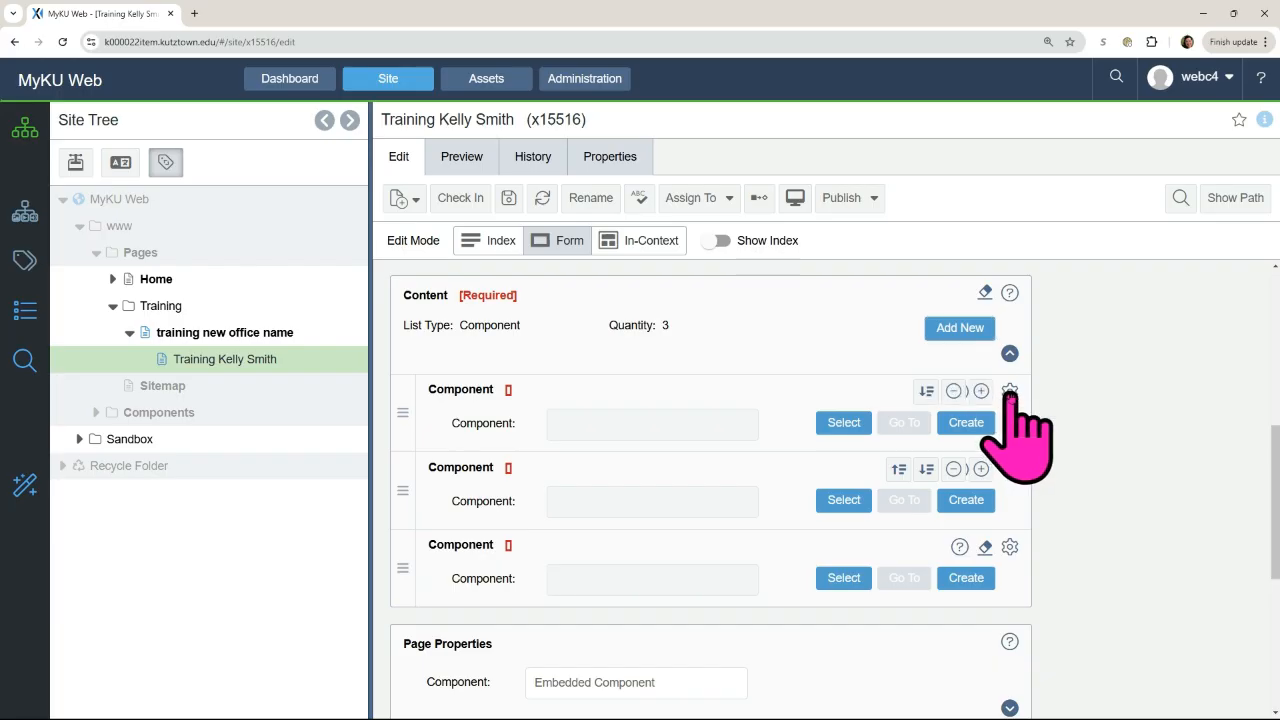
{"action": "left_click", "coordinate": [953, 392]}
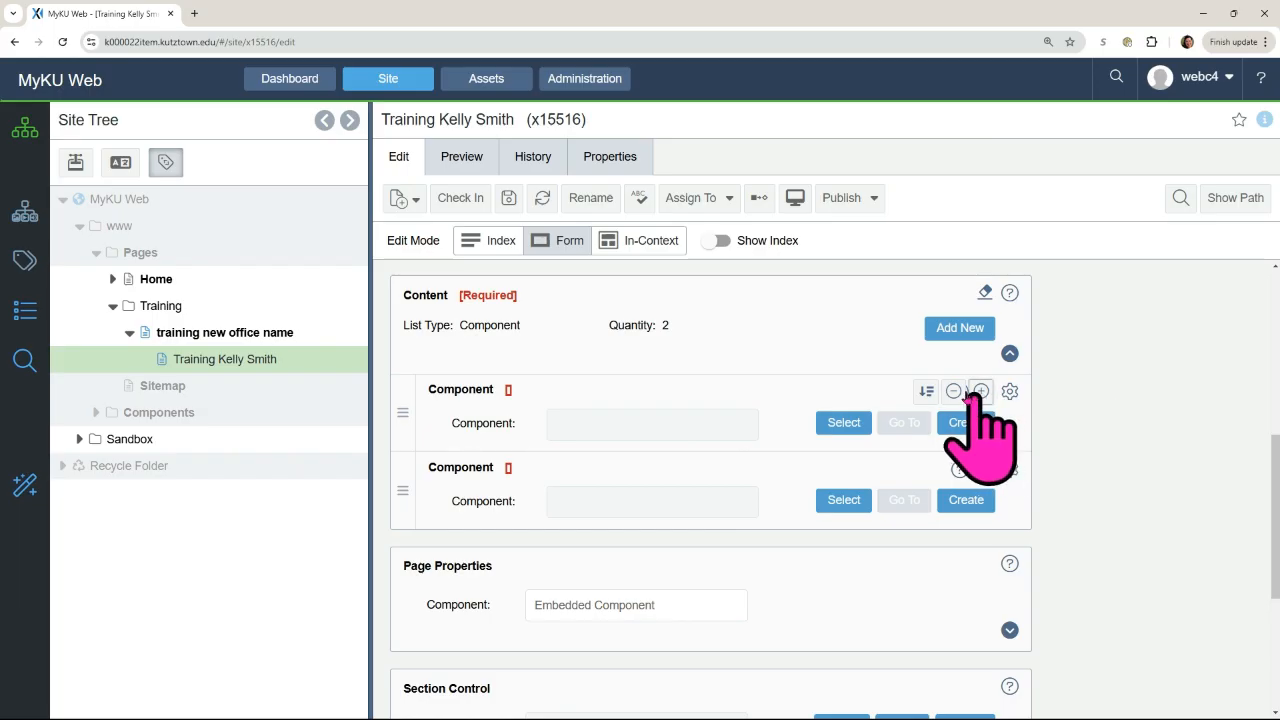
{"action": "left_click", "coordinate": [954, 391]}
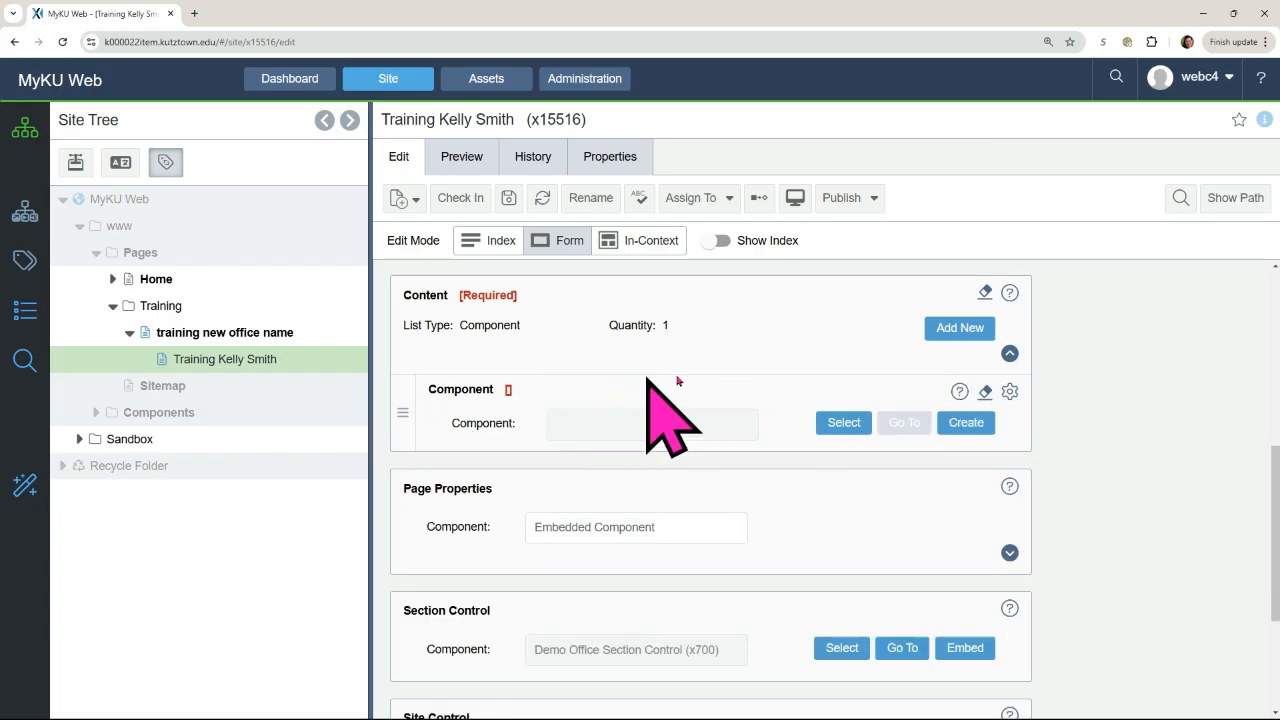
Create a component named "intro text" of type KU Text Area in the Content list's component entry.
{"action": "left_click", "coordinate": [966, 422]}
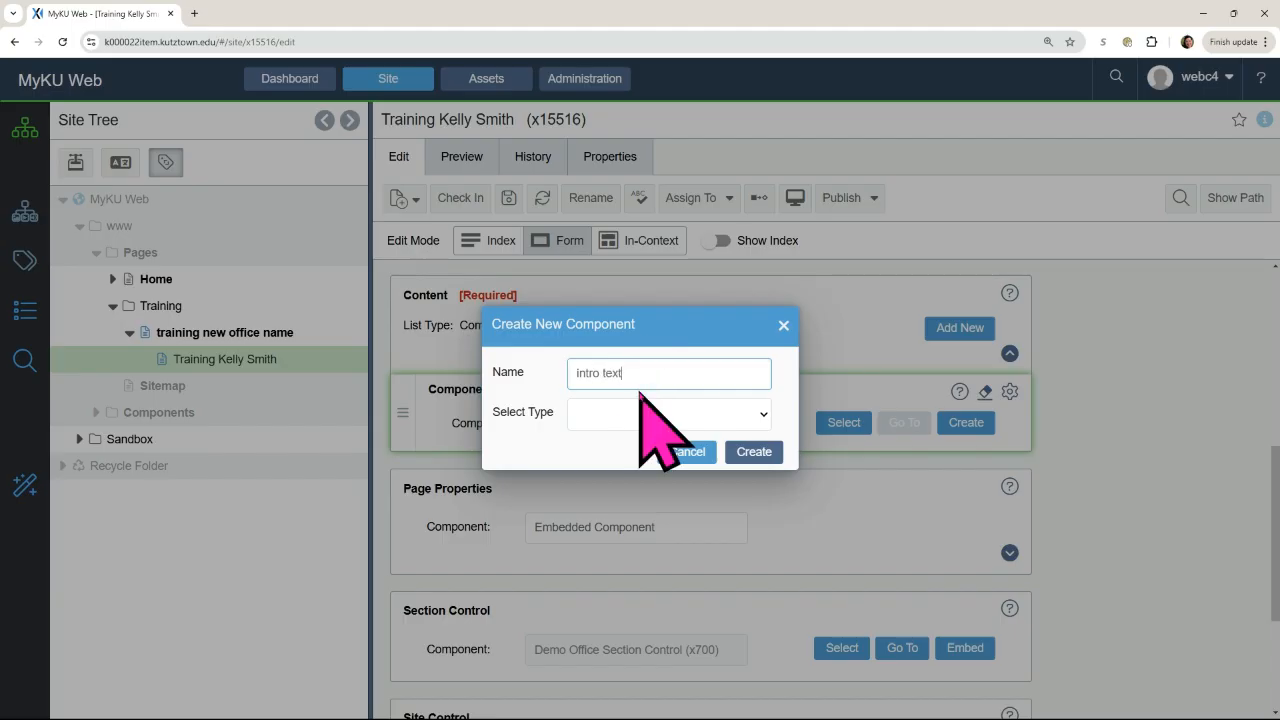
{"action": "left_click", "coordinate": [640, 410]}
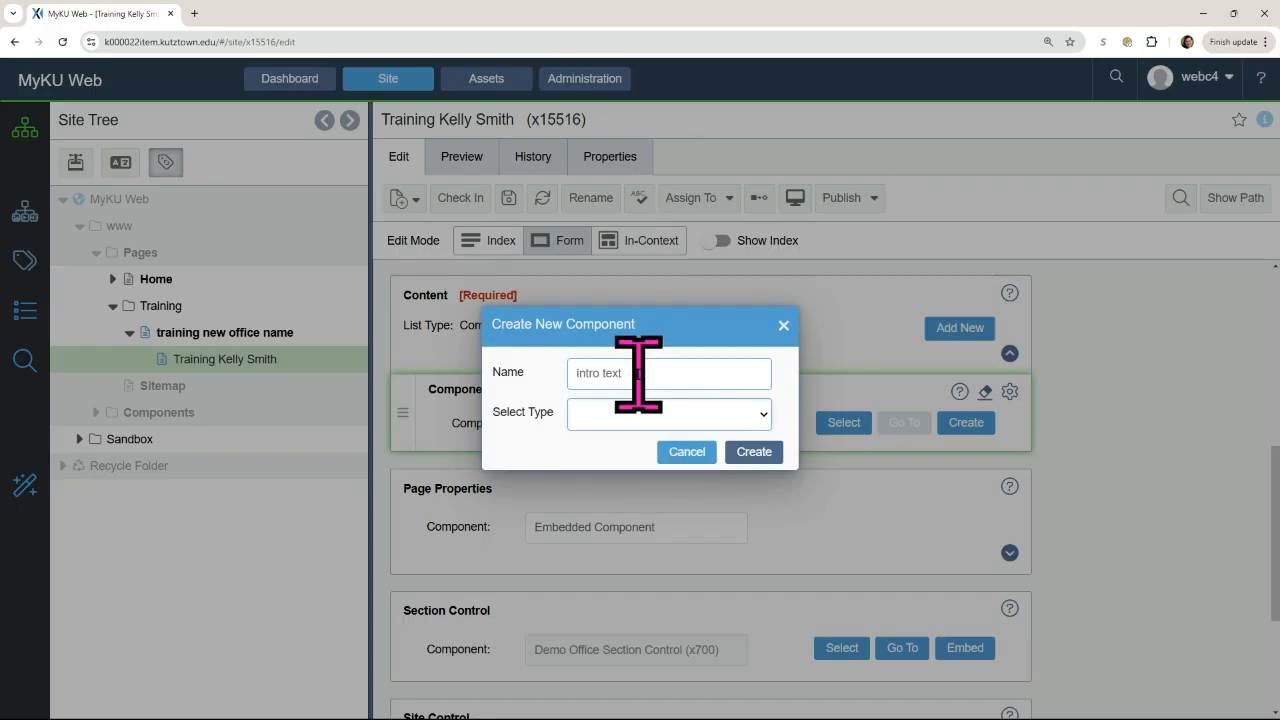
{"action": "left_click", "coordinate": [643, 370]}
{"action": "left_click", "coordinate": [616, 418]}
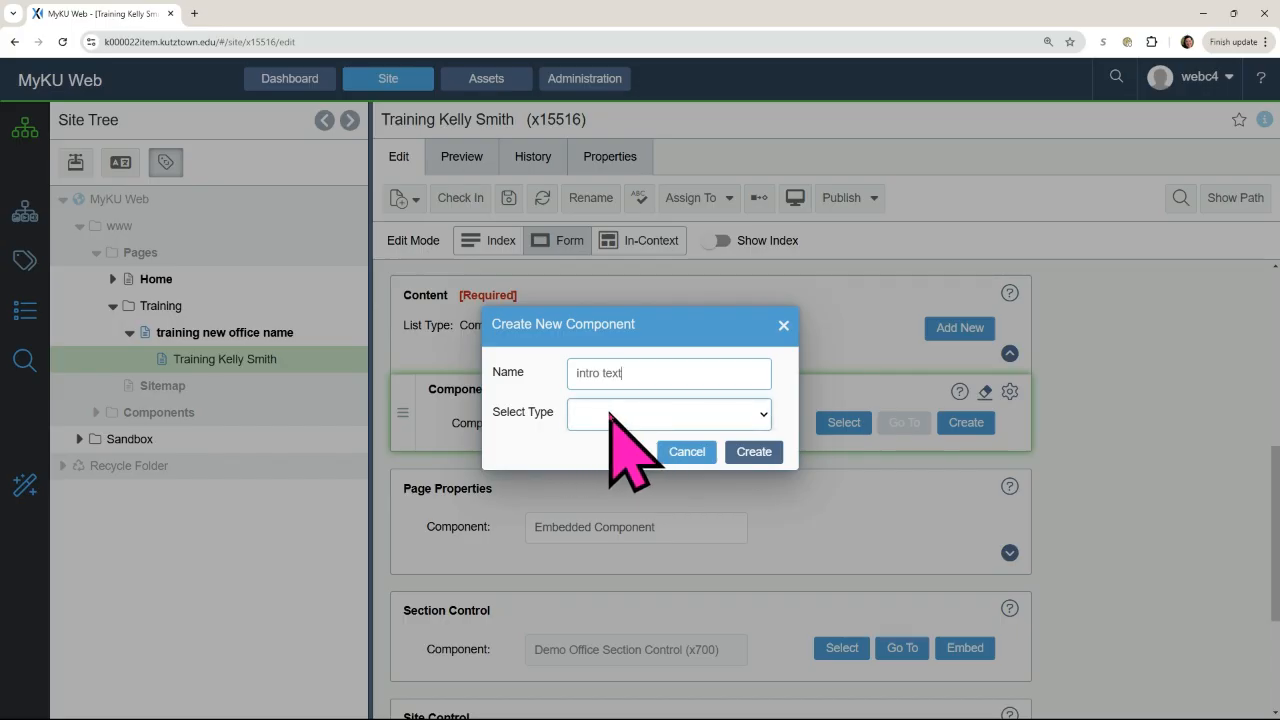
{"action": "left_click", "coordinate": [610, 413]}
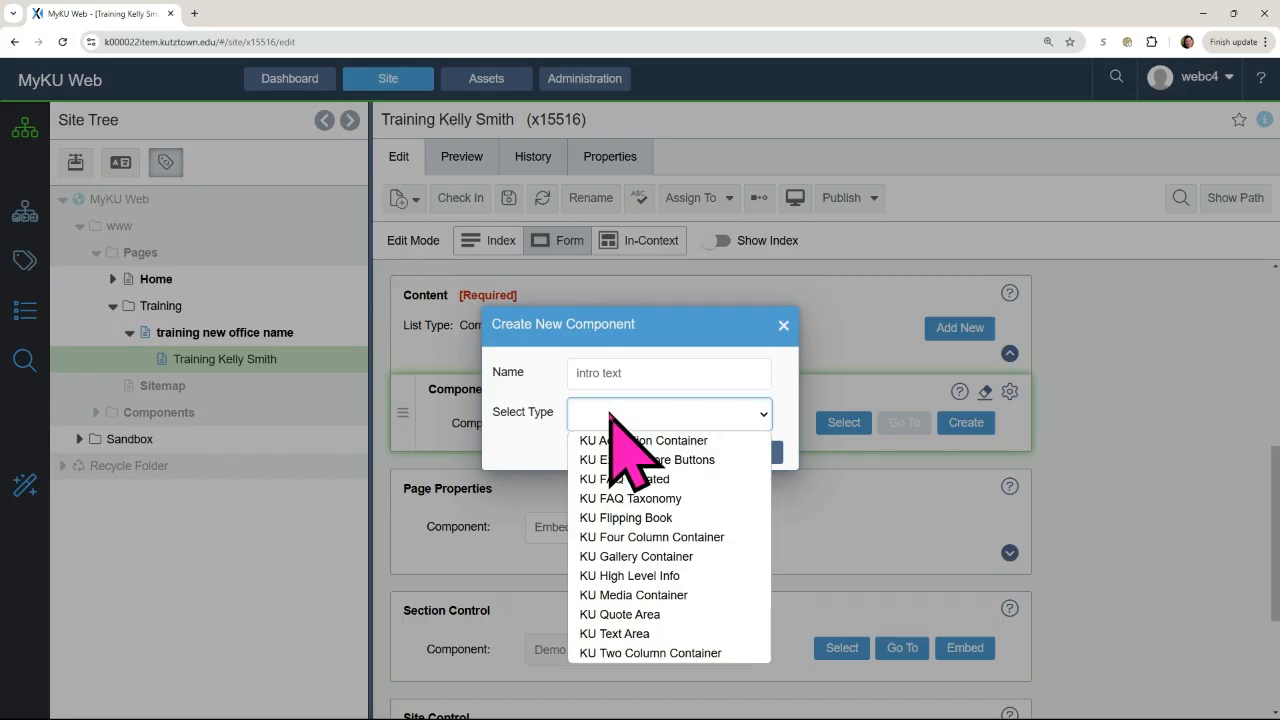
{"action": "left_click", "coordinate": [650, 633]}
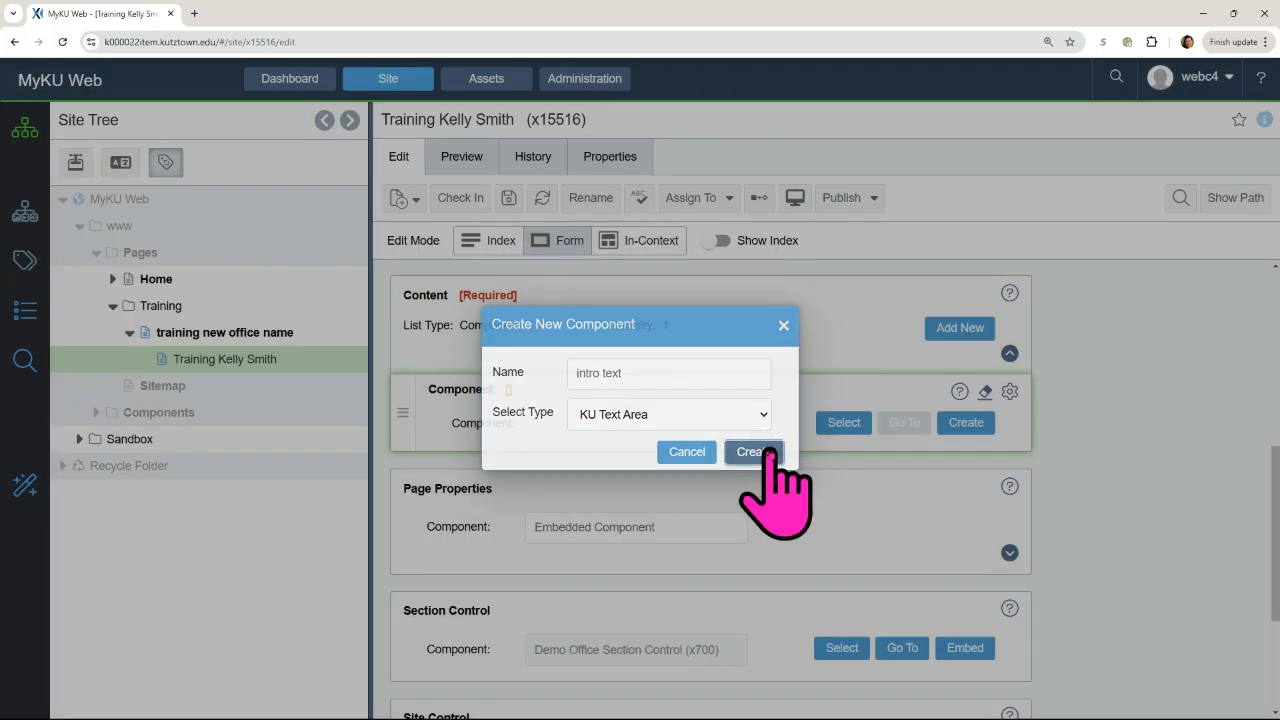
{"action": "left_click", "coordinate": [755, 452]}
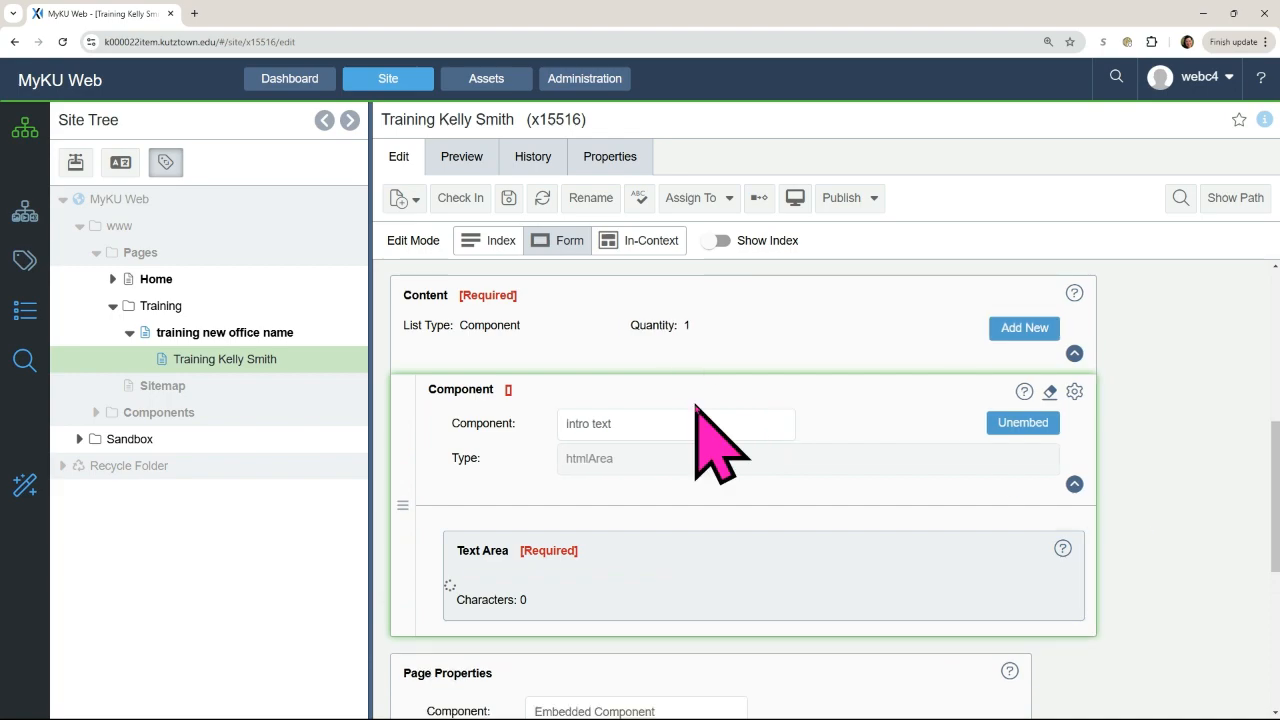
Look through the paragraph formats offered by the new text area's editor and return to its empty body.
{"action": "scroll", "coordinate": [697, 403], "scroll_direction": "down", "scroll_amount": 2}
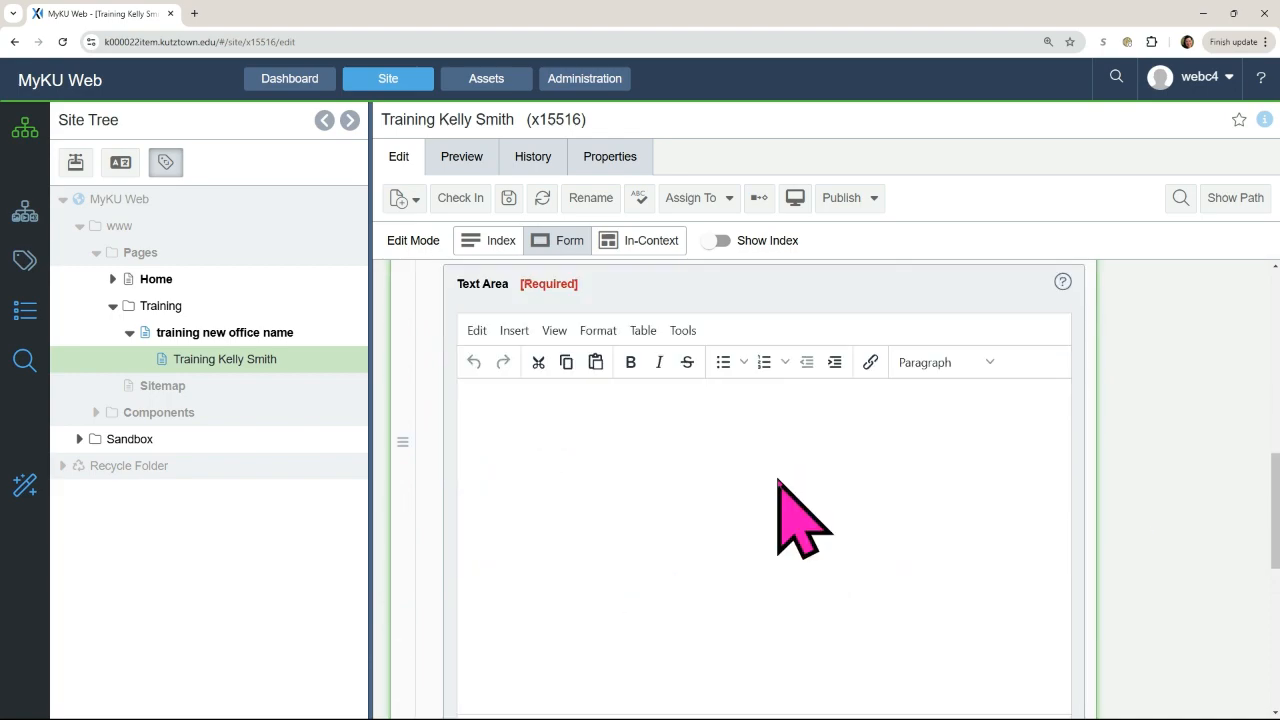
{"action": "scroll", "coordinate": [770, 500], "scroll_direction": "down", "scroll_amount": 1}
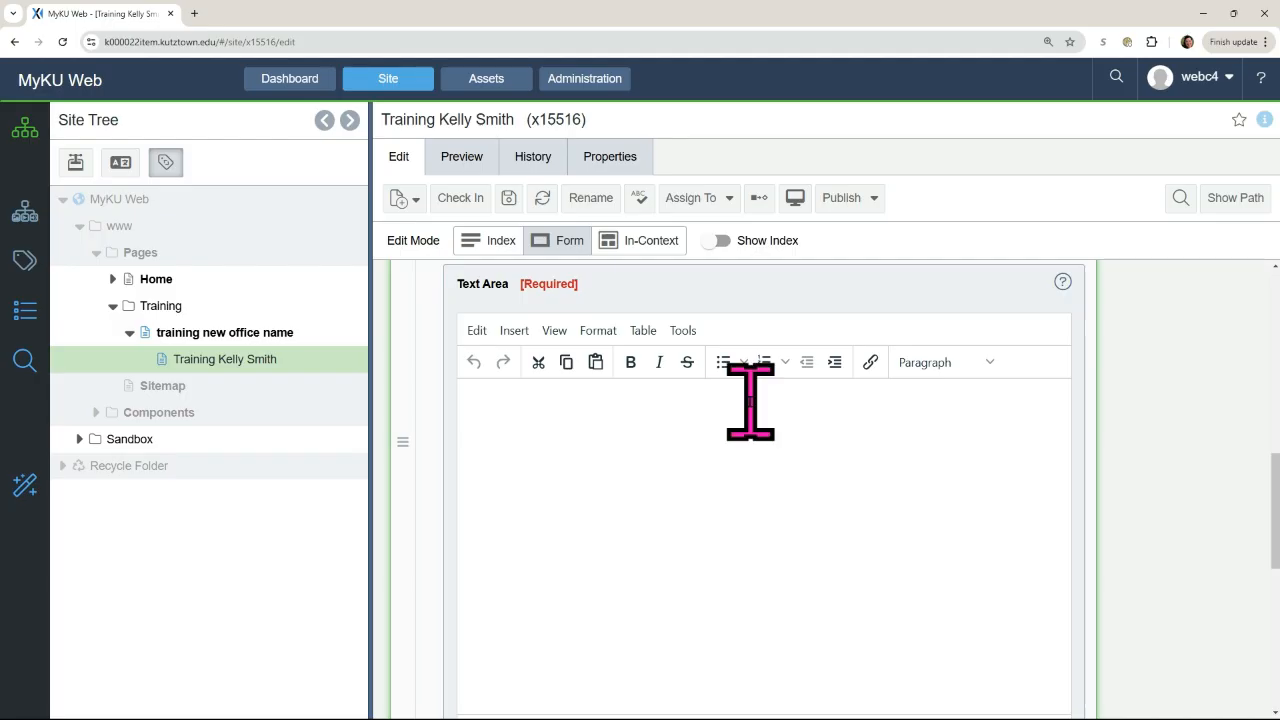
{"action": "left_click", "coordinate": [613, 338]}
{"action": "mouse_move", "coordinate": [640, 503]}
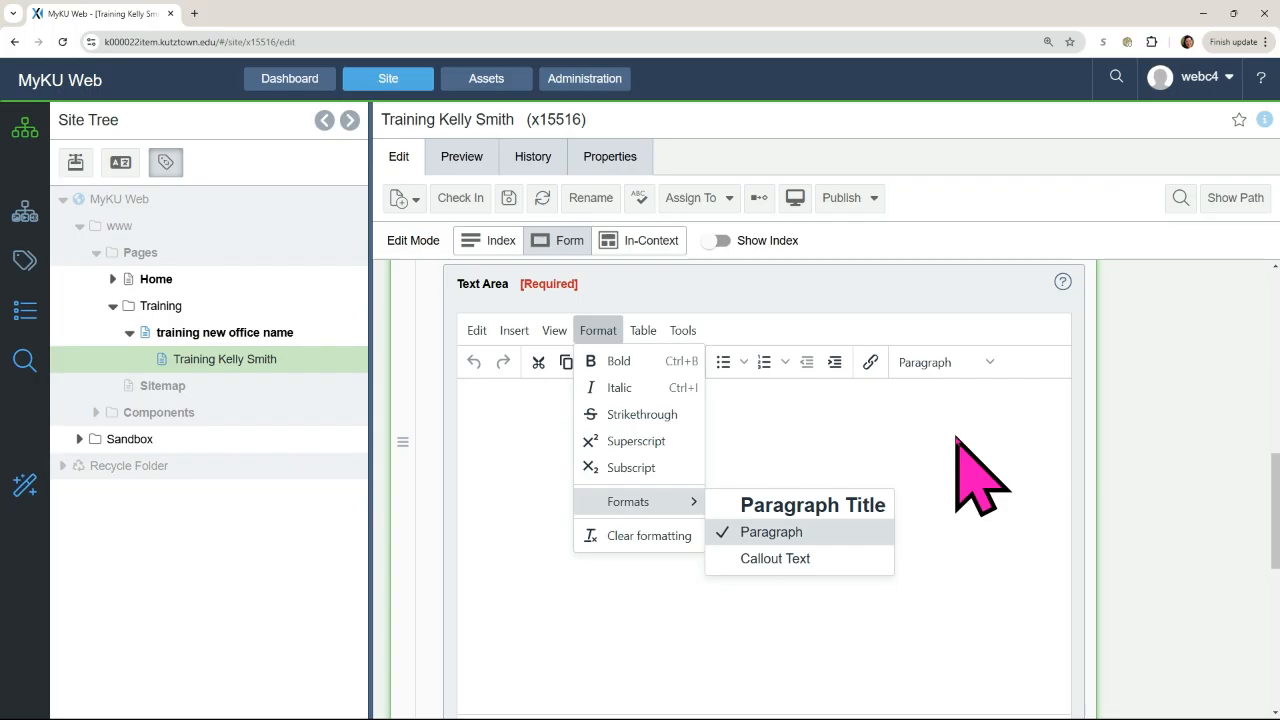
{"action": "left_click", "coordinate": [806, 449]}
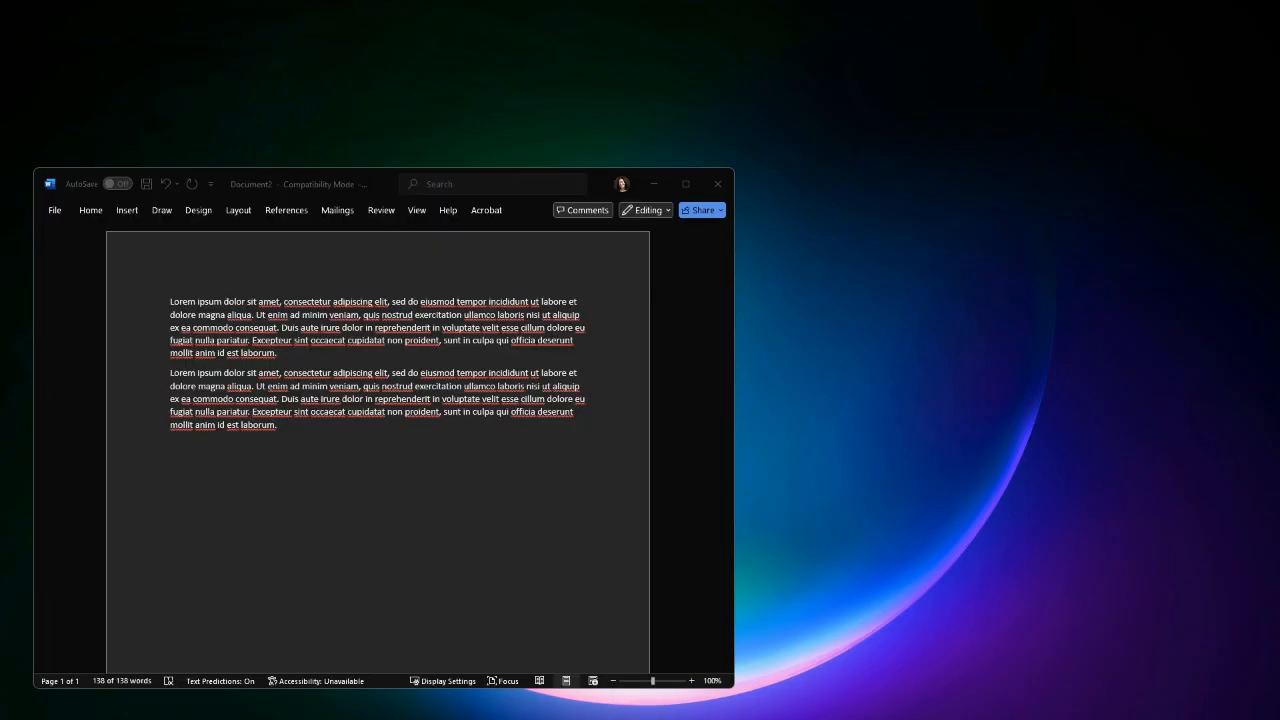
Switch to the Word document, copy both Lorem ipsum paragraphs and paste them into the intro text area.
{"action": "left_click", "coordinate": [457, 716]}
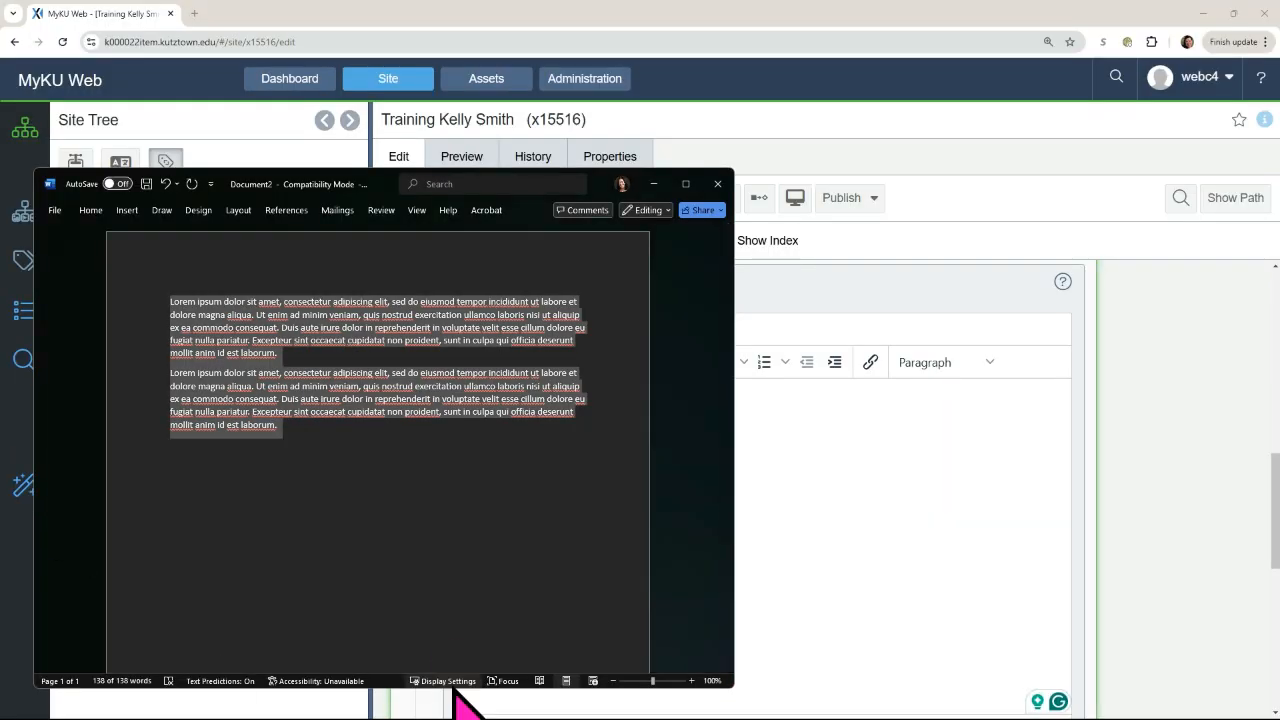
{"action": "left_click_drag", "start_coordinate": [312, 447], "coordinate": [138, 305]}
{"action": "key", "text": "ctrl+c"}
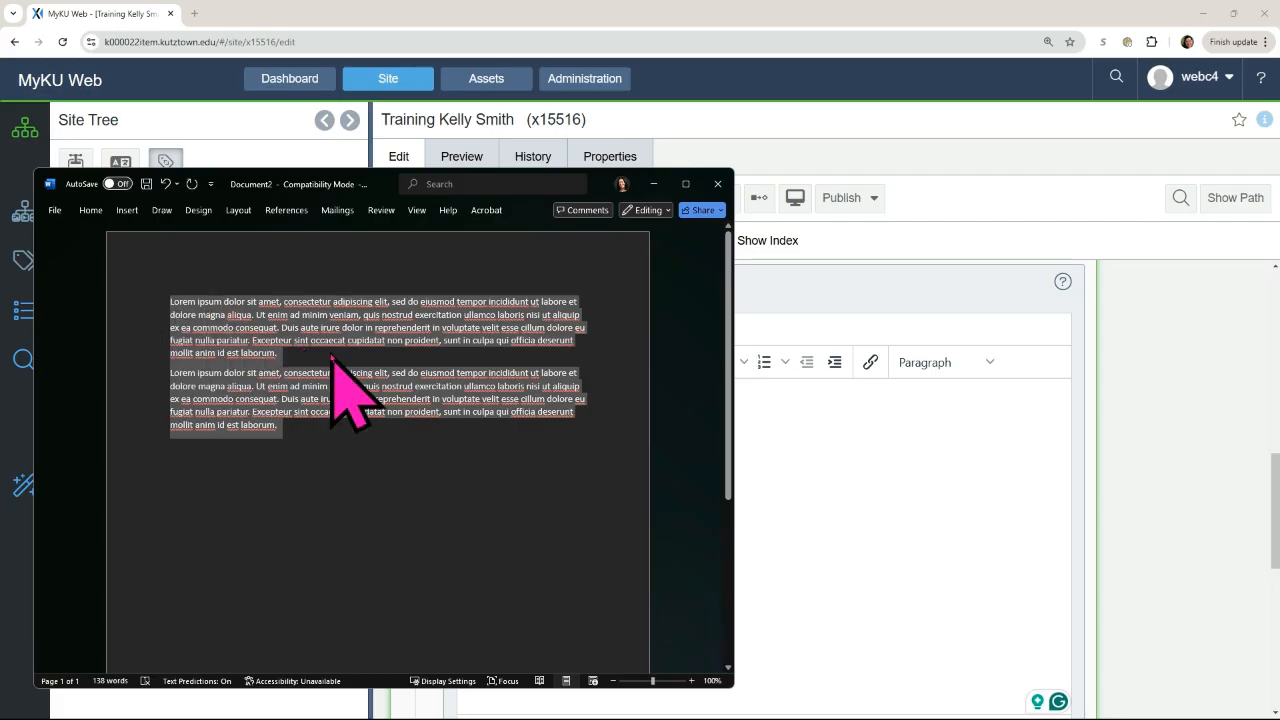
{"action": "left_click", "coordinate": [814, 457]}
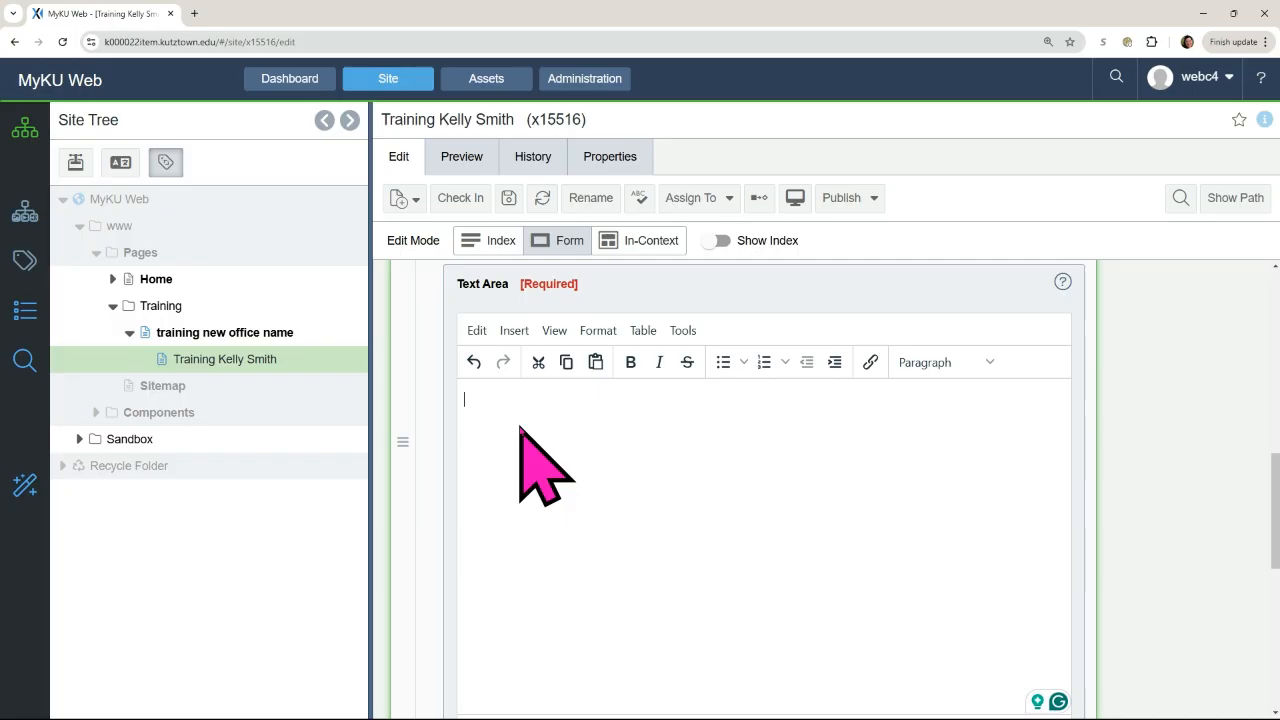
{"action": "key", "text": "ctrl+v"}
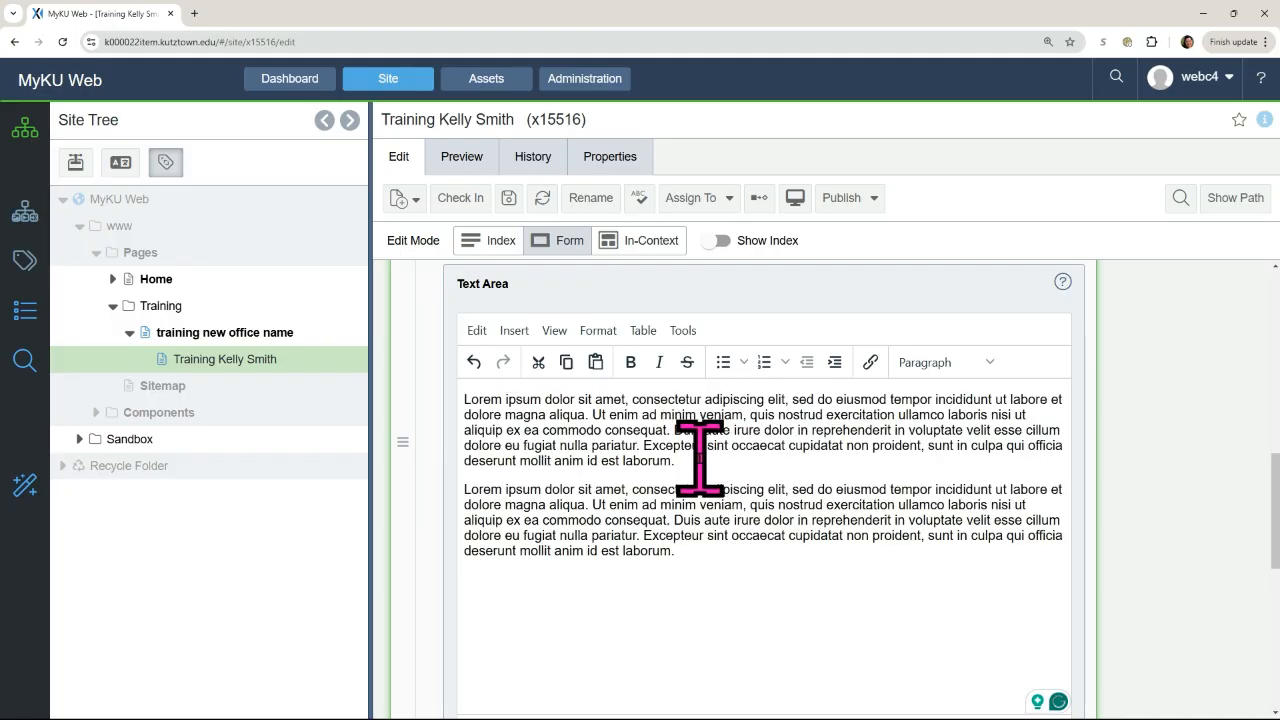
Split the first Lorem ipsum paragraph with line breaks after "conseq", "repr" and "velit esse".
{"action": "left_click", "coordinate": [646, 430]}
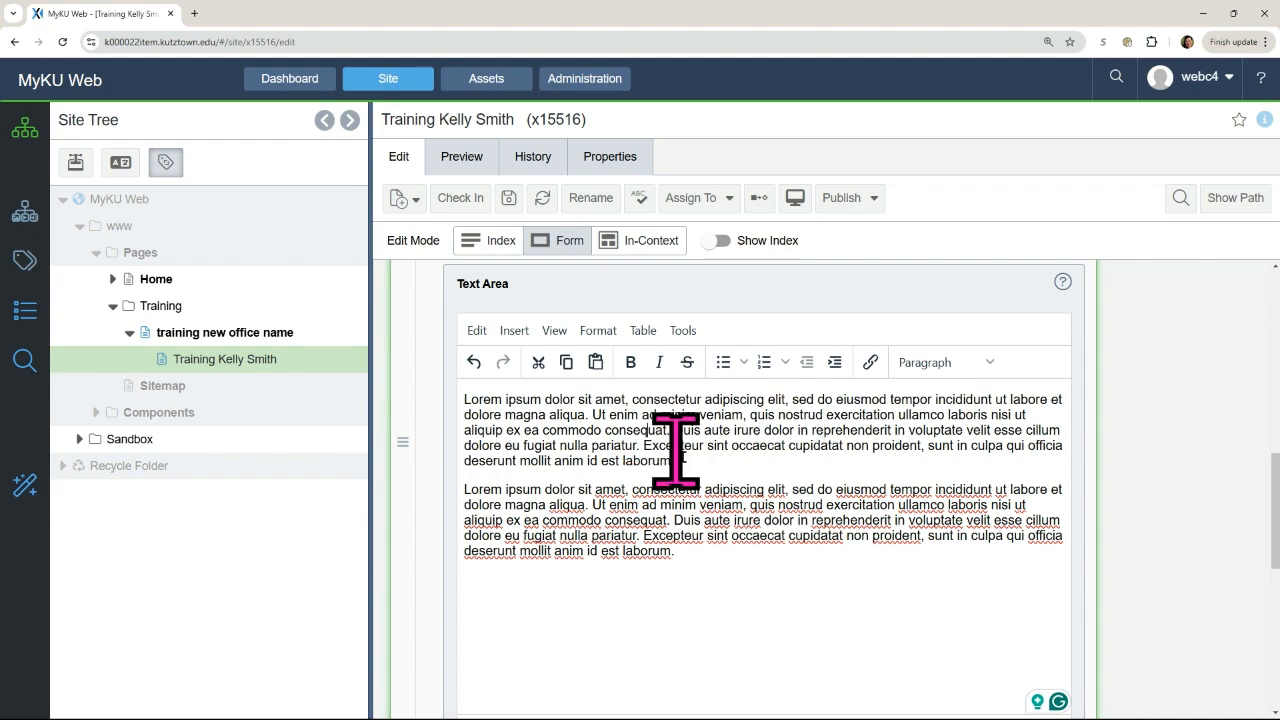
{"action": "key", "text": "Return"}
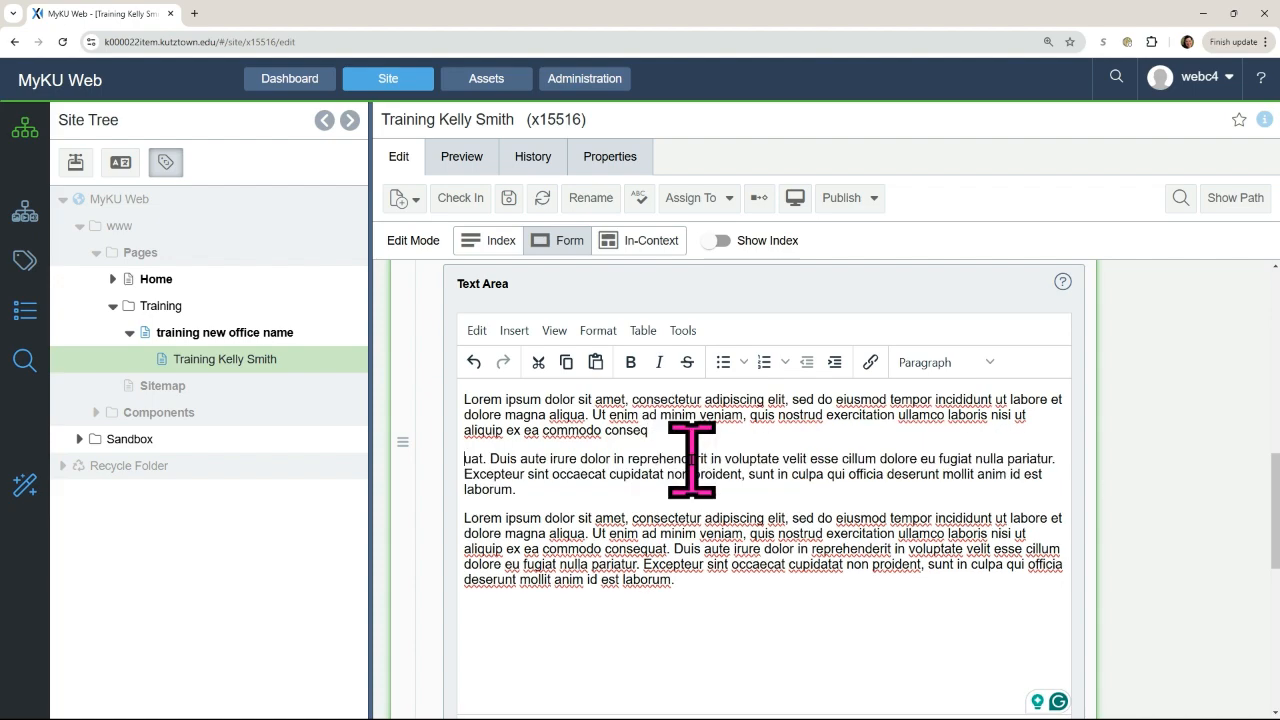
{"action": "left_click", "coordinate": [651, 458]}
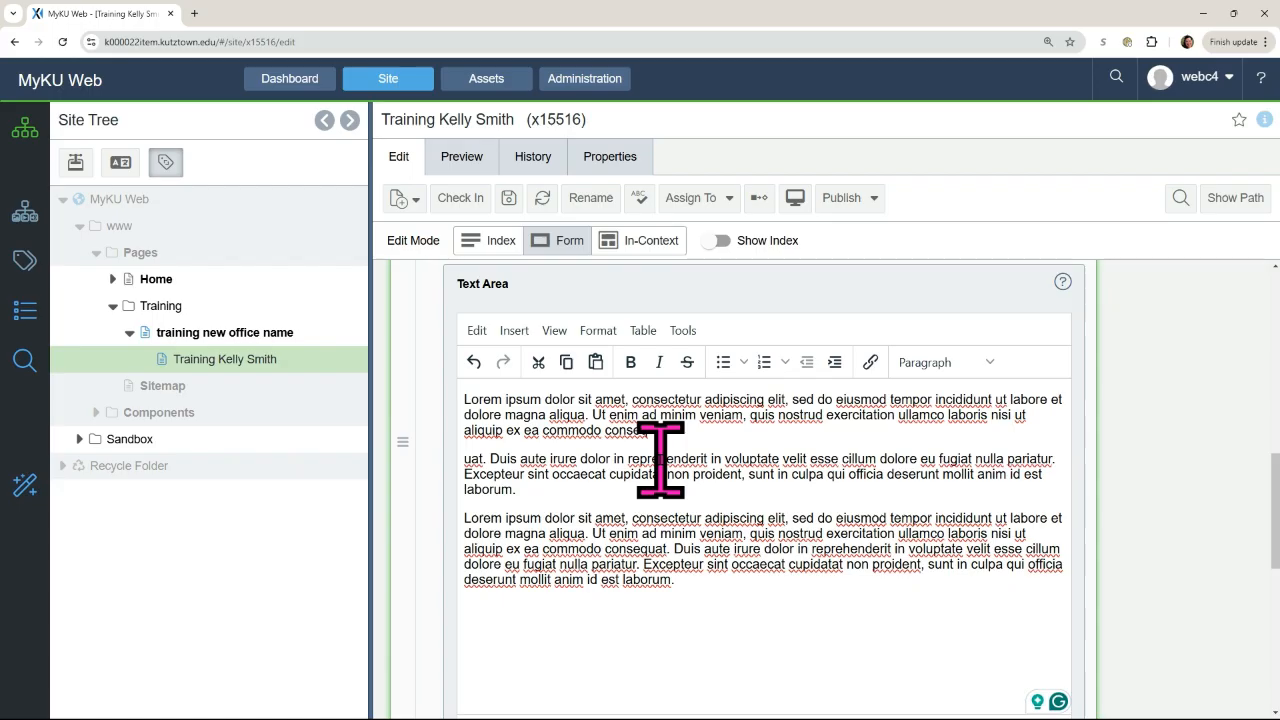
{"action": "key", "text": "Return"}
{"action": "left_click", "coordinate": [651, 487]}
{"action": "key", "text": "Return"}
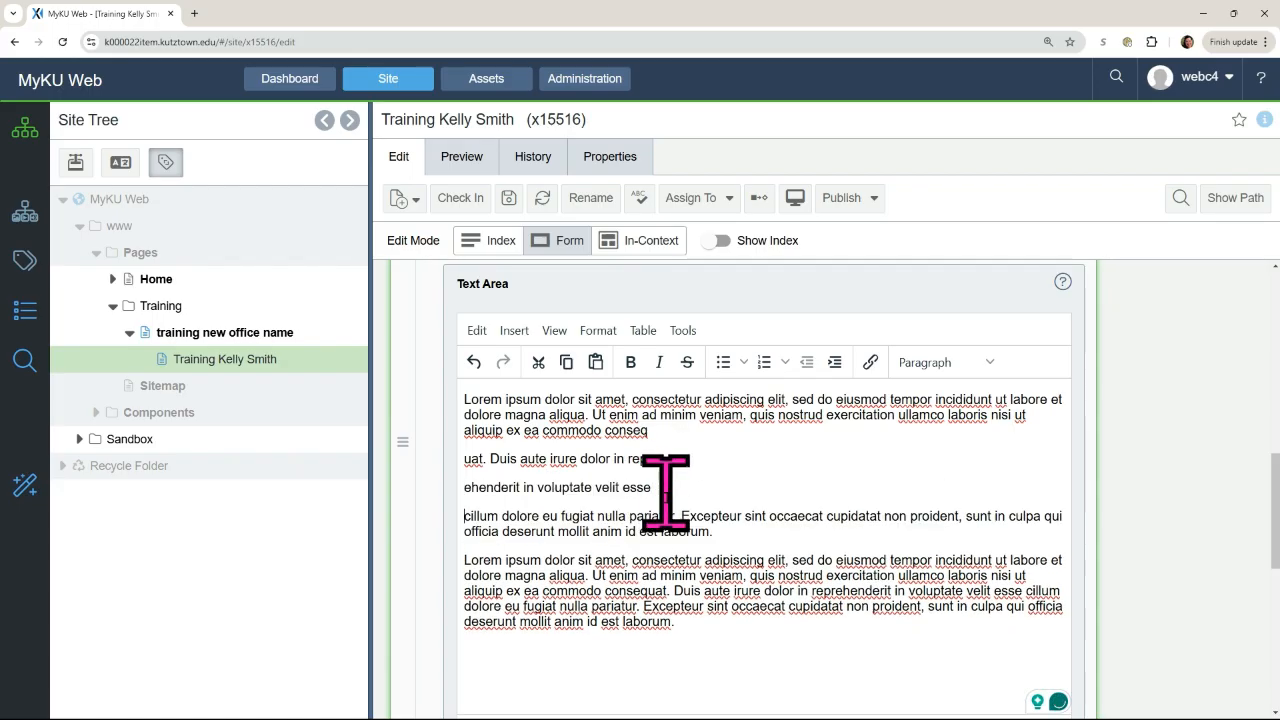
Format the three split-off lines as a bulleted list, trying indentation and numbering before settling on bullets.
{"action": "left_click_drag", "start_coordinate": [712, 531], "coordinate": [460, 458]}
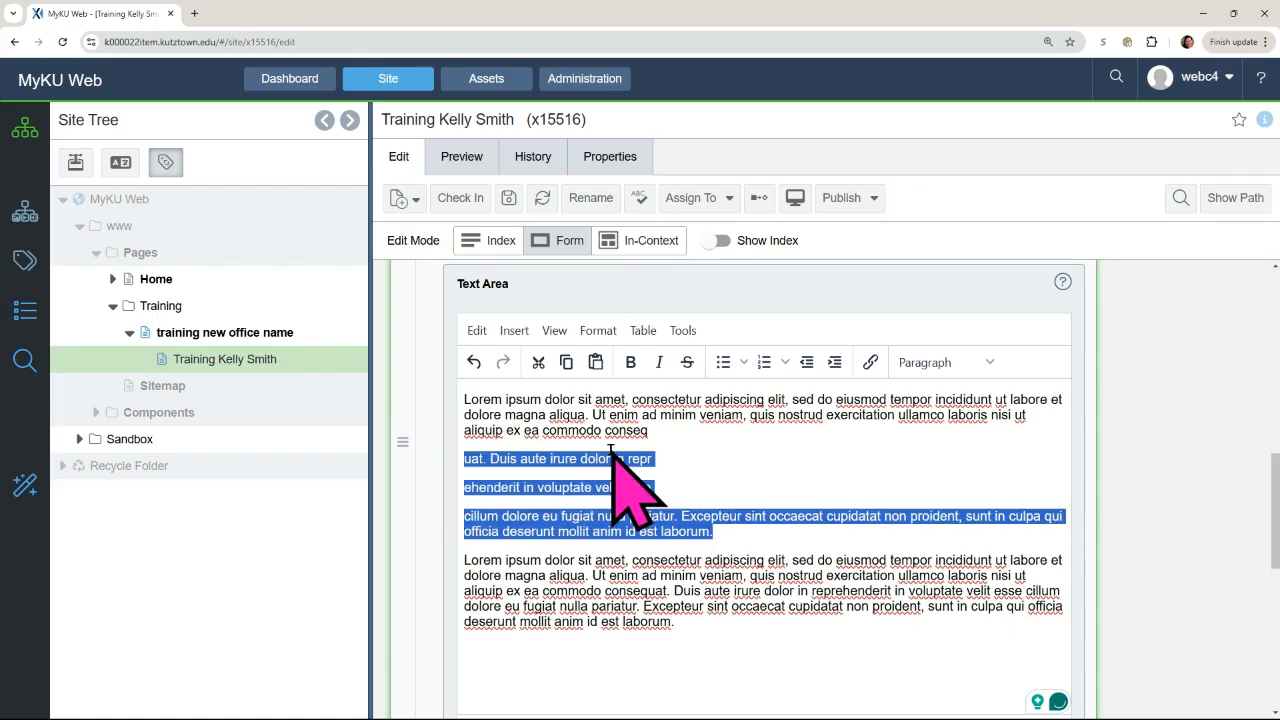
{"action": "left_click", "coordinate": [723, 362]}
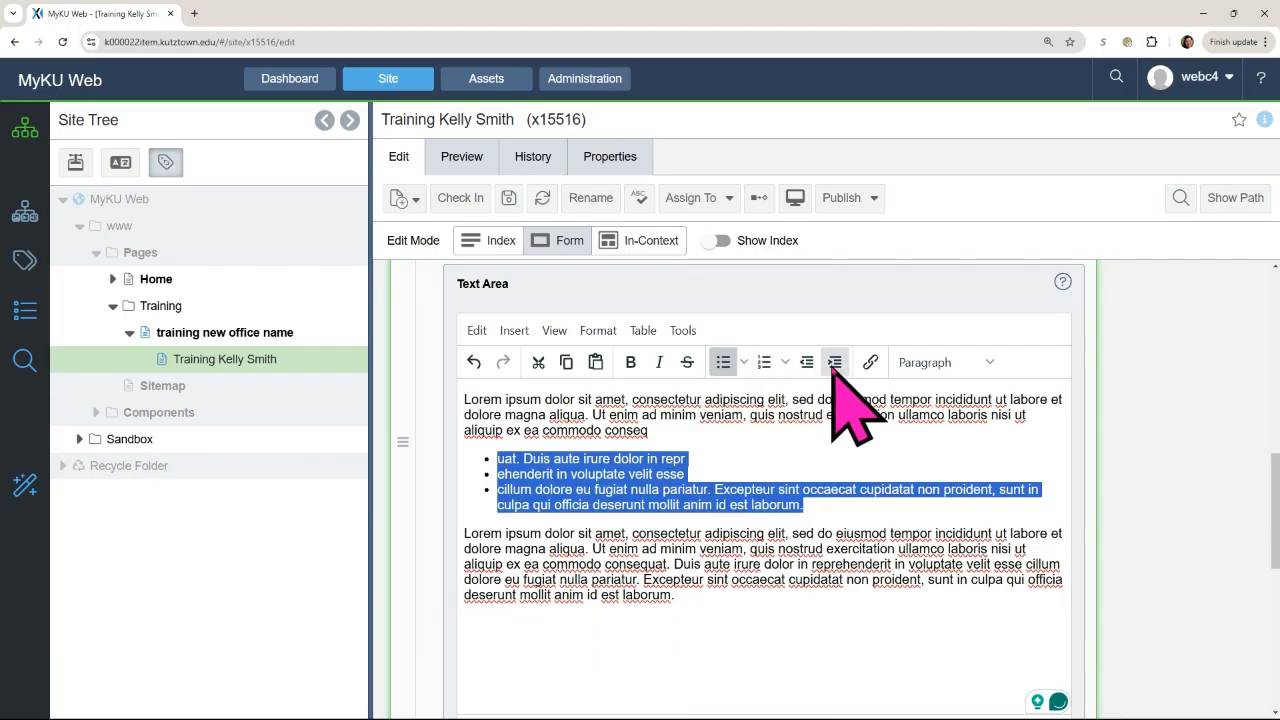
{"action": "left_click", "coordinate": [835, 362]}
{"action": "left_click", "coordinate": [807, 362]}
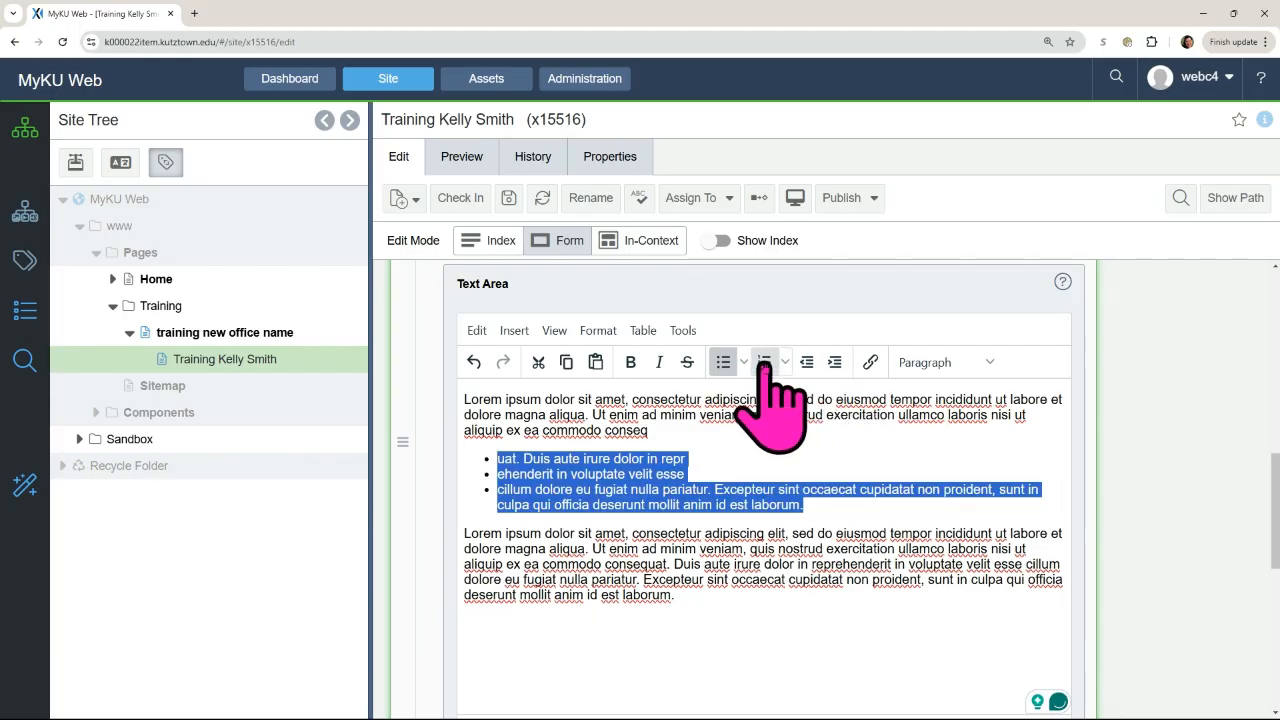
{"action": "left_click", "coordinate": [764, 362]}
{"action": "left_click", "coordinate": [723, 362]}
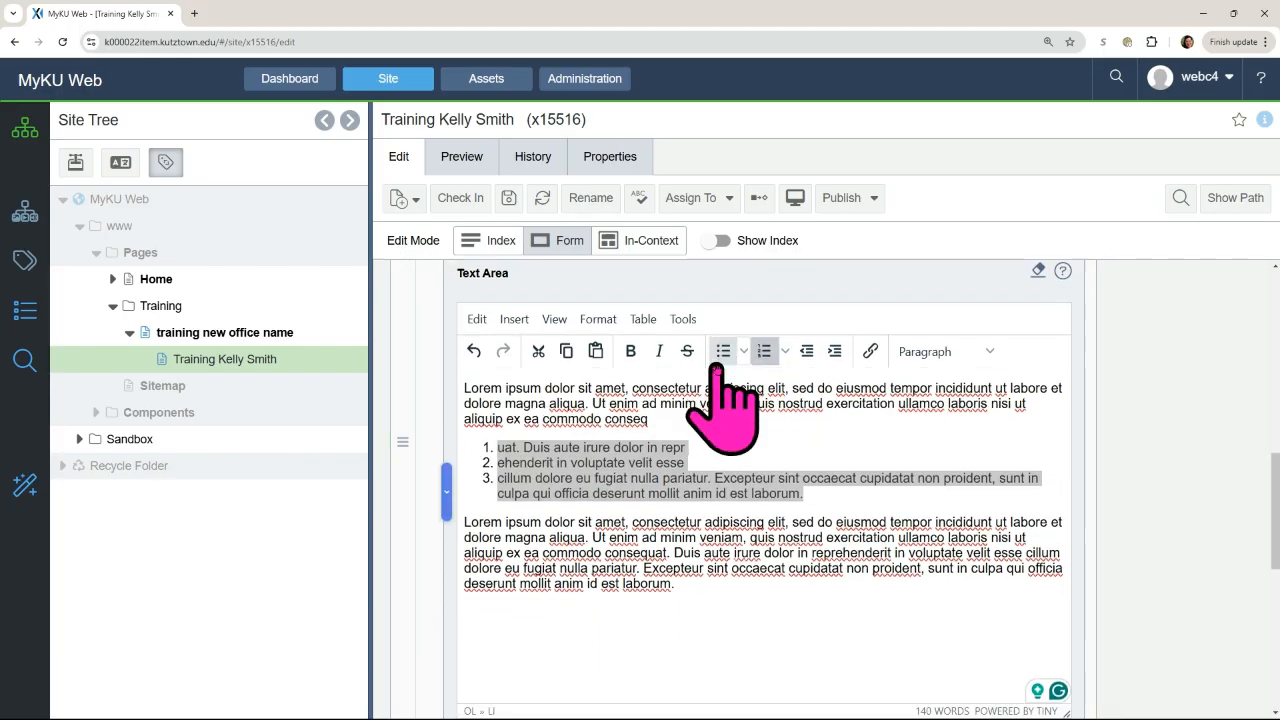
{"action": "left_click", "coordinate": [835, 465]}
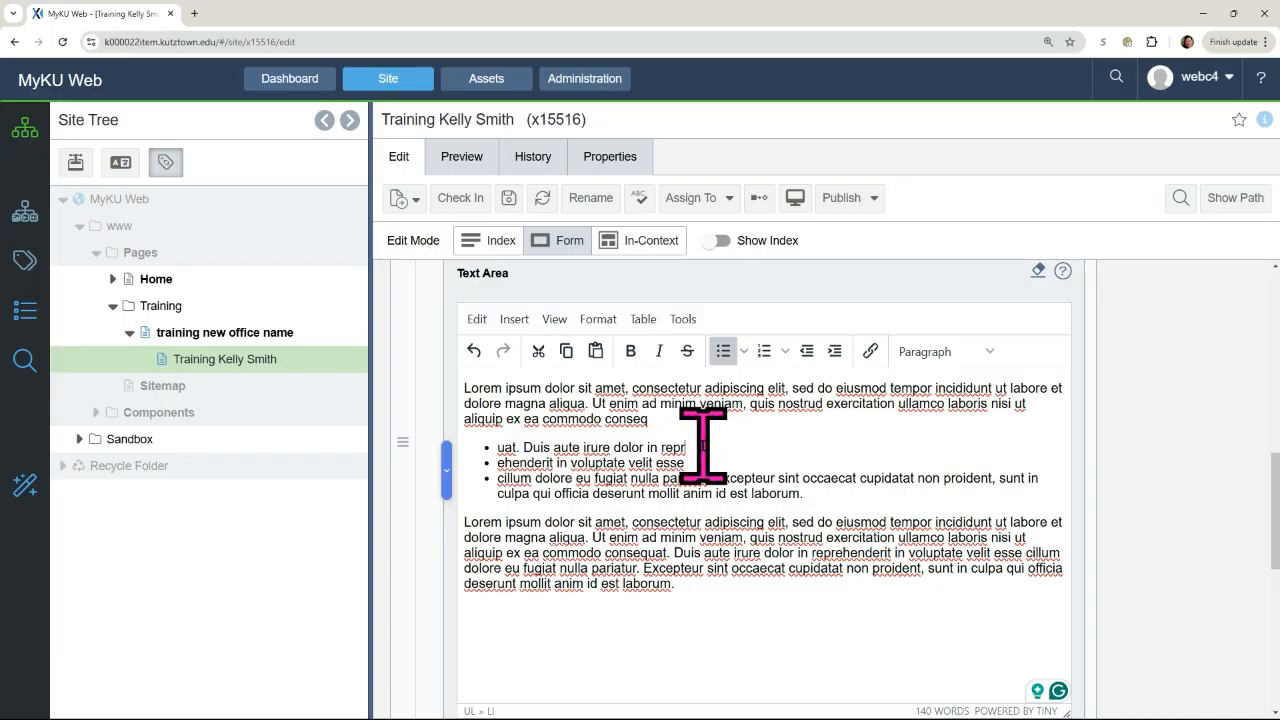
Try linking the first bullet's text to an internal page by searching for "web", and cancel the link.
{"action": "left_click_drag", "start_coordinate": [690, 447], "coordinate": [521, 447]}
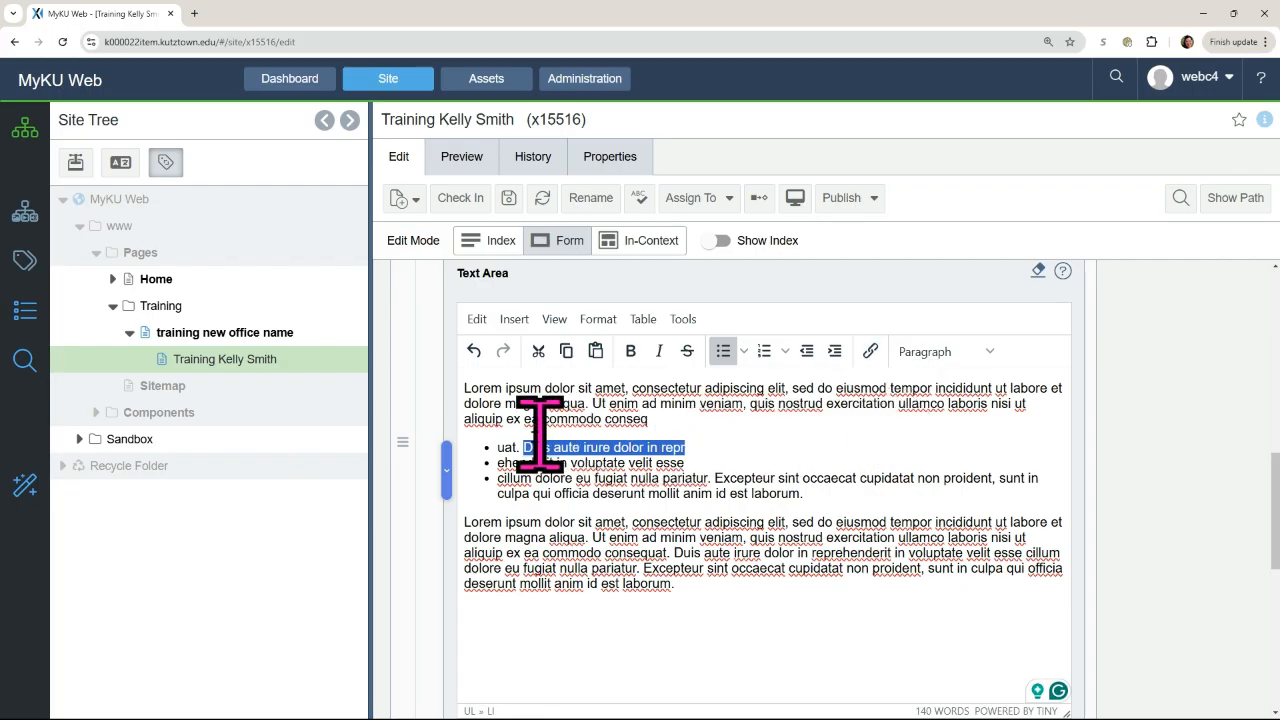
{"action": "left_click_drag", "start_coordinate": [686, 447], "coordinate": [440, 447]}
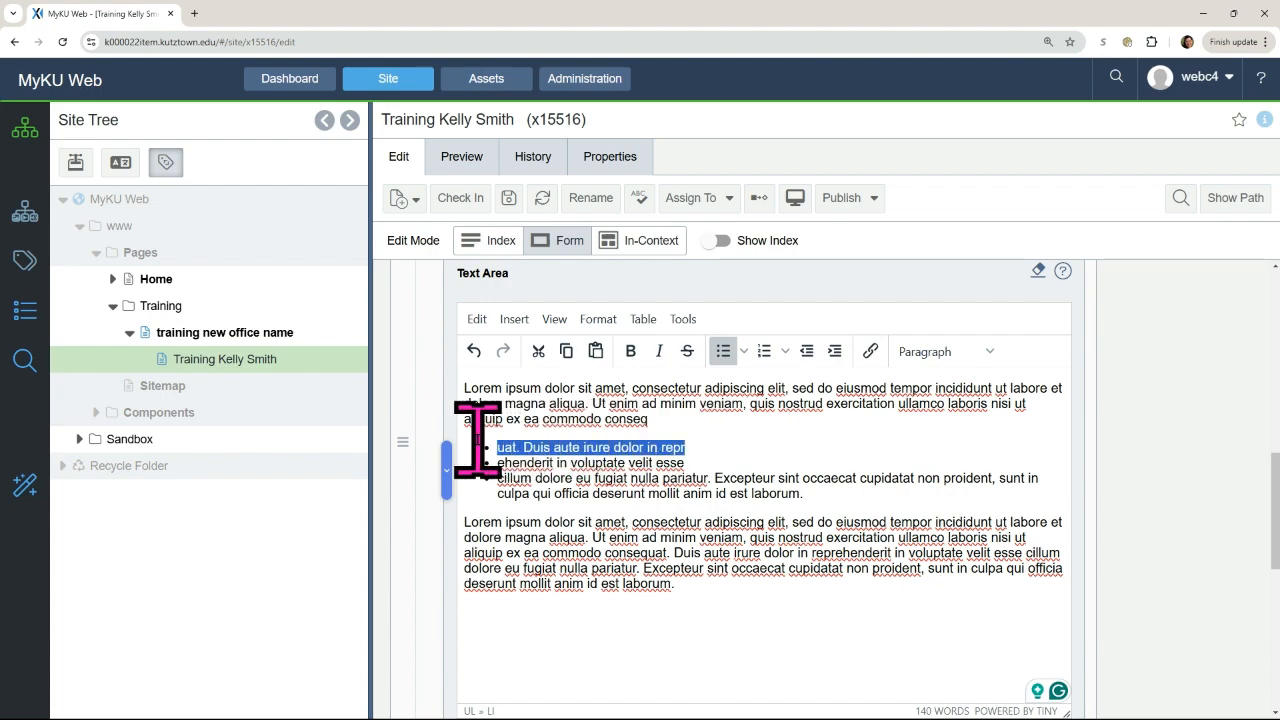
{"action": "left_click", "coordinate": [871, 352]}
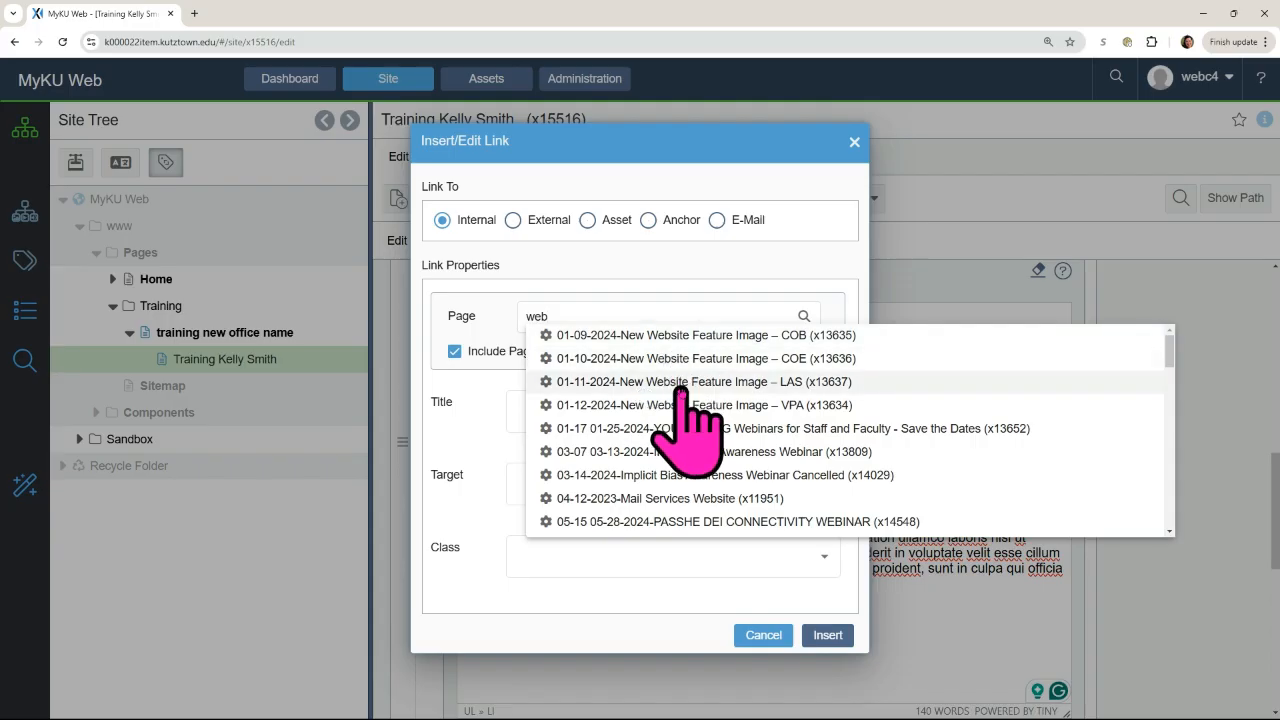
{"action": "scroll", "coordinate": [683, 385], "scroll_direction": "down", "scroll_amount": 1}
{"action": "scroll", "coordinate": [681, 392], "scroll_direction": "down", "scroll_amount": 12}
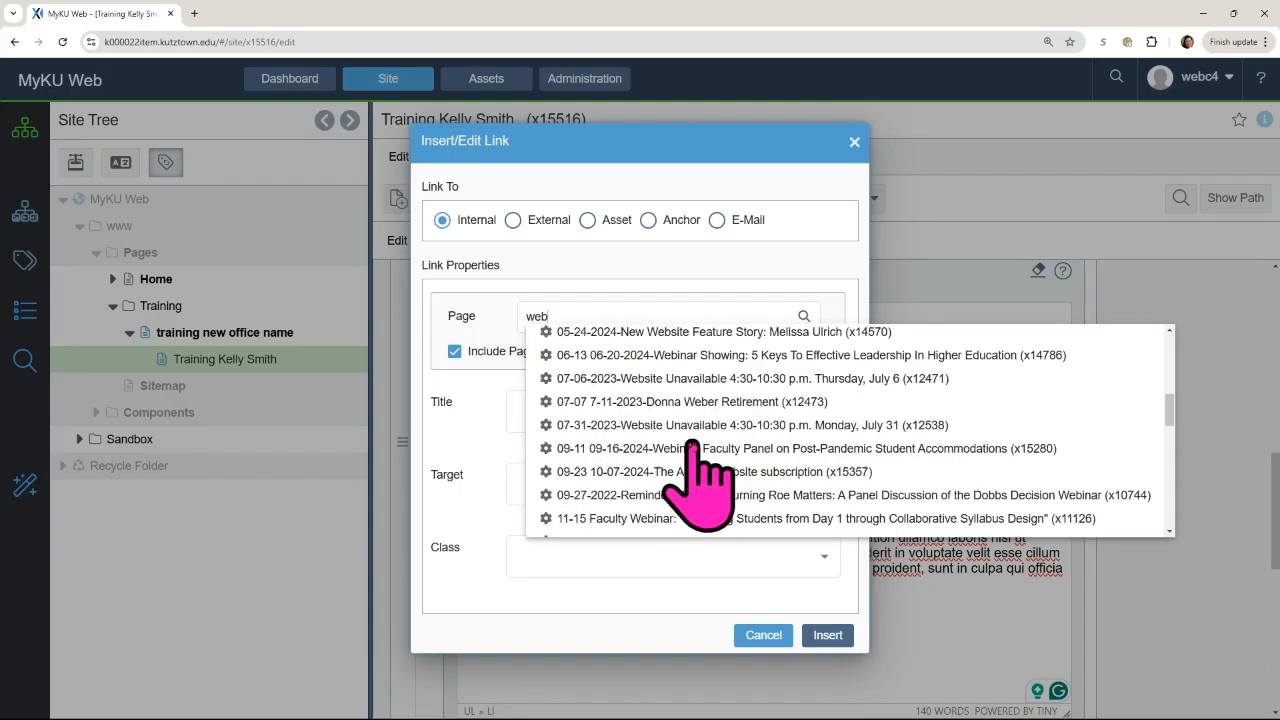
{"action": "scroll", "coordinate": [695, 440], "scroll_direction": "down", "scroll_amount": 8}
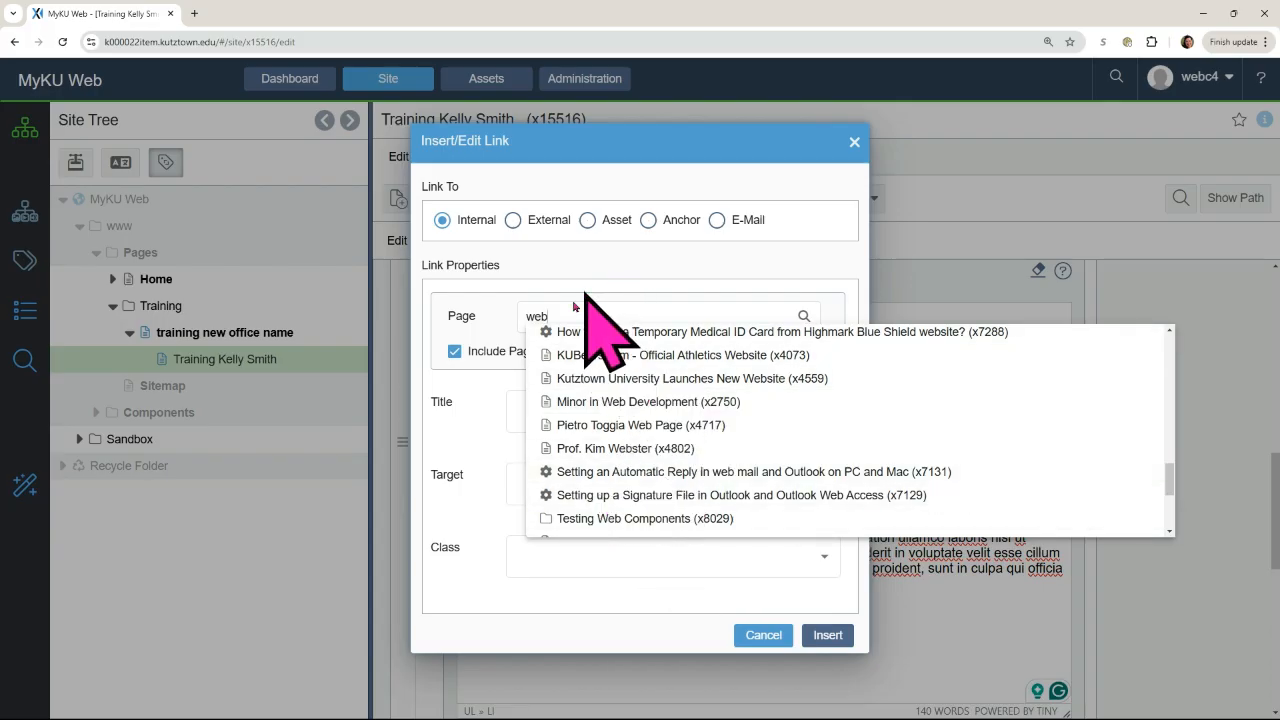
{"action": "left_click_drag", "start_coordinate": [562, 315], "coordinate": [525, 312]}
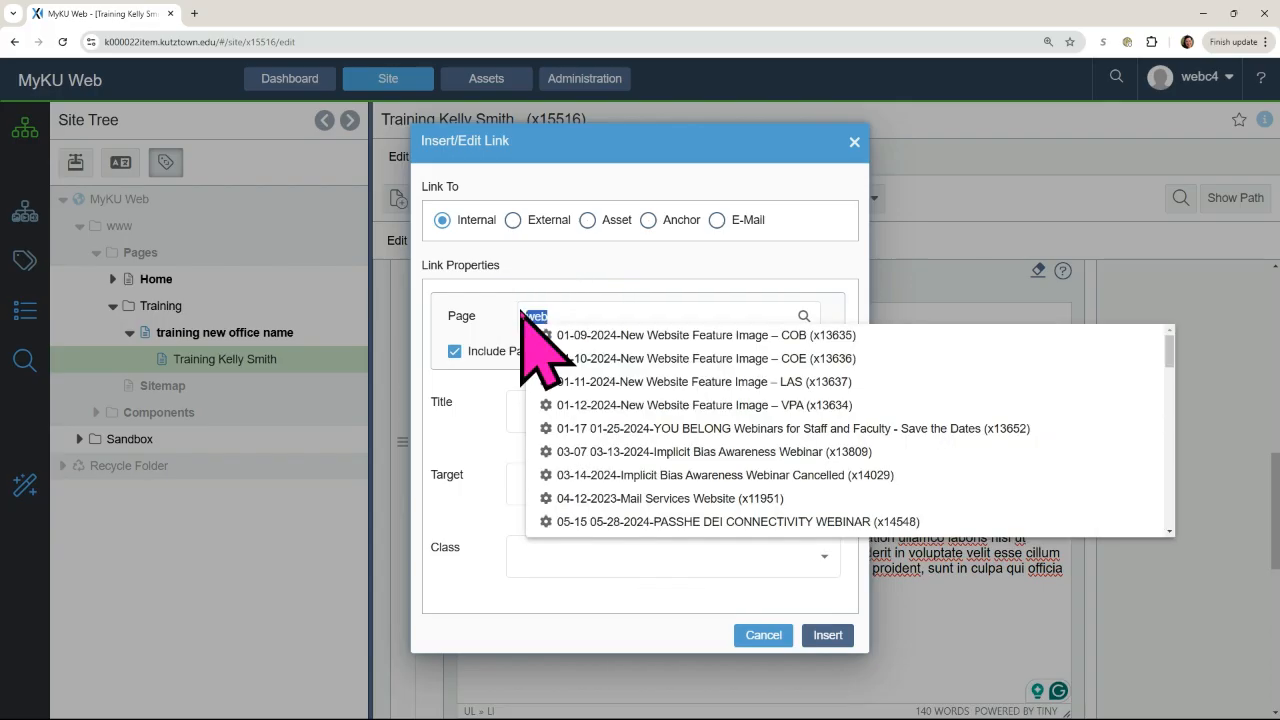
{"action": "left_click", "coordinate": [530, 314]}
{"action": "key", "text": "BackSpace"}
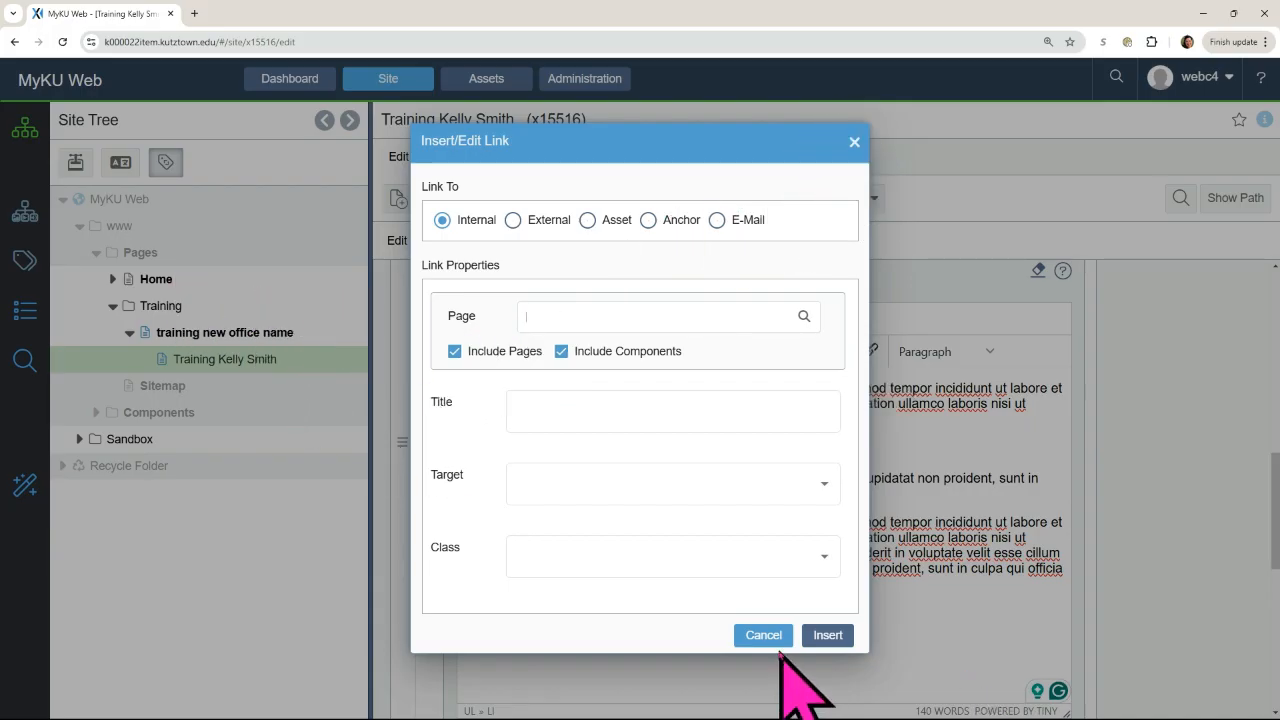
{"action": "left_click", "coordinate": [762, 636]}
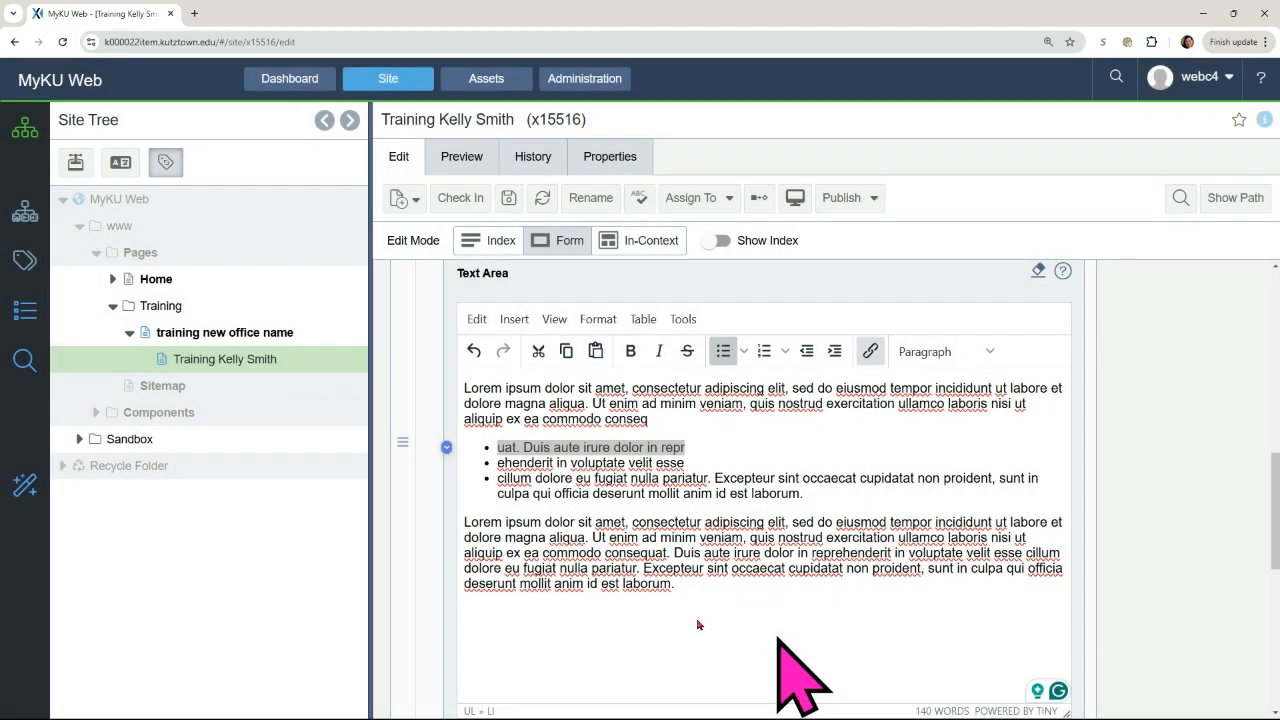
Expand the Home page in the site tree and look through its child pages.
{"action": "left_click", "coordinate": [113, 280]}
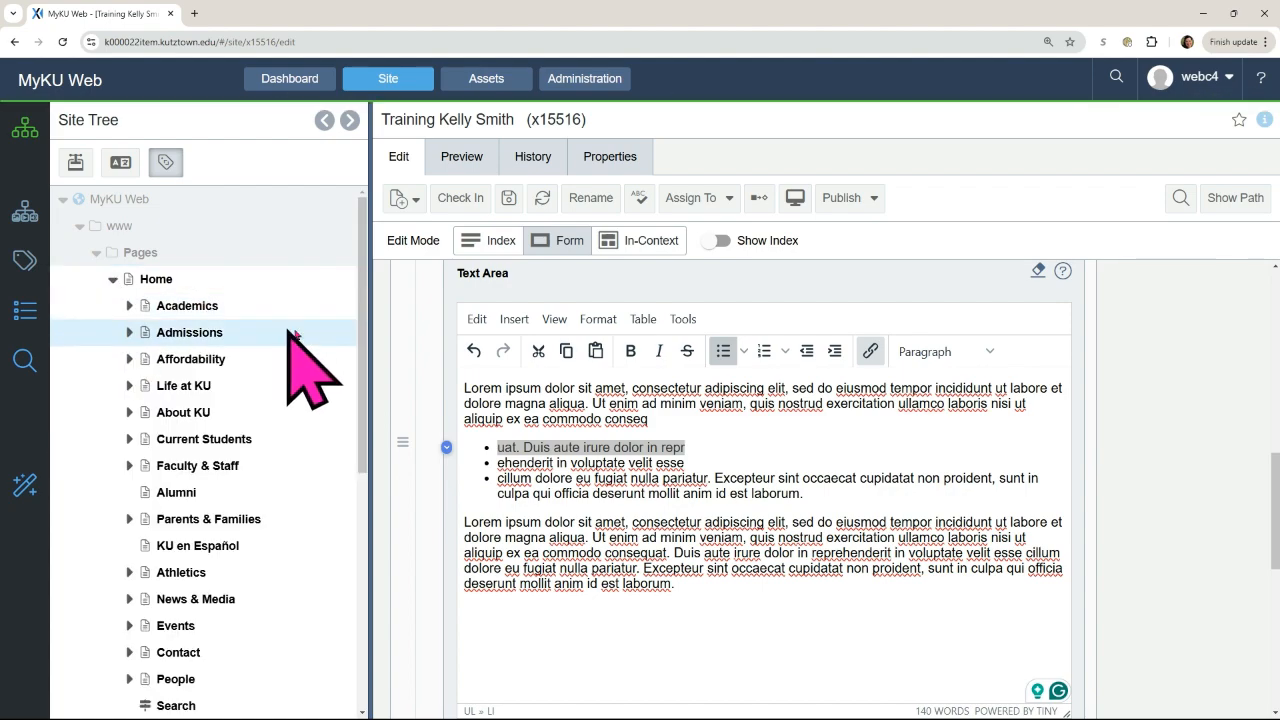
{"action": "scroll", "coordinate": [363, 366], "scroll_direction": "down", "scroll_amount": 1}
{"action": "scroll", "coordinate": [363, 366], "scroll_direction": "down", "scroll_amount": 1}
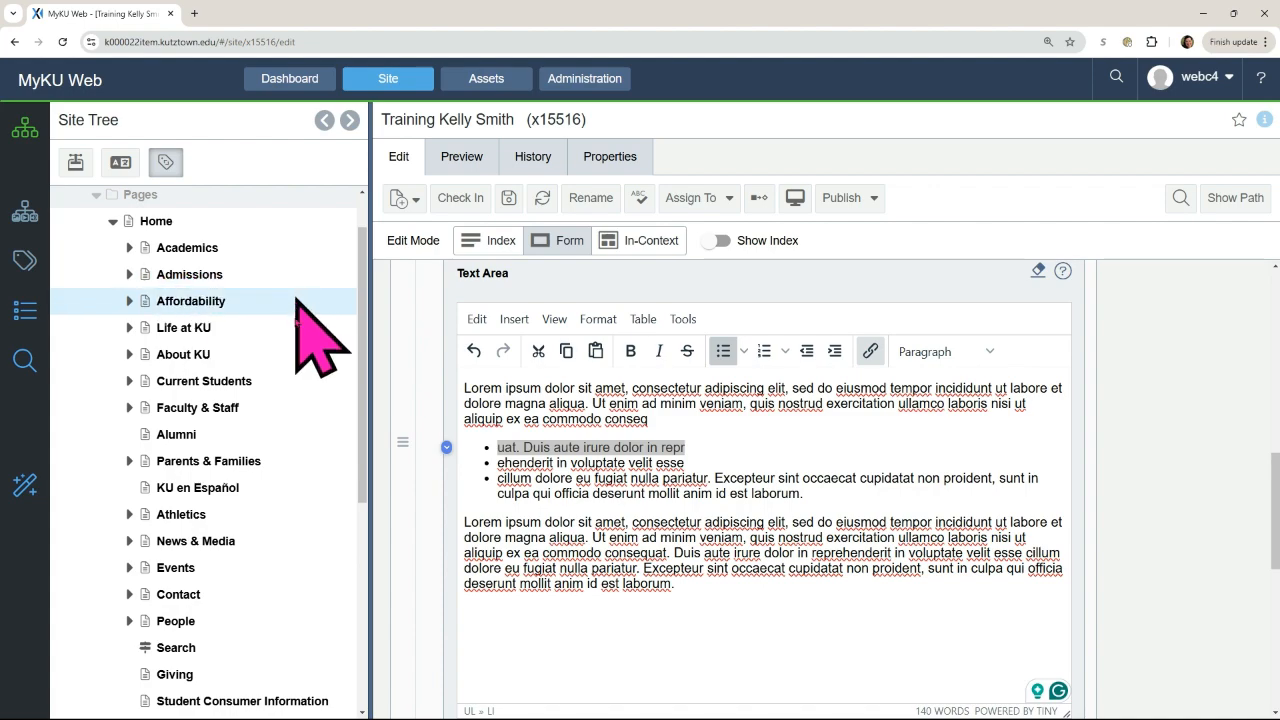
Select the first bullet's text again and open the link settings for it.
{"action": "left_click", "coordinate": [723, 450]}
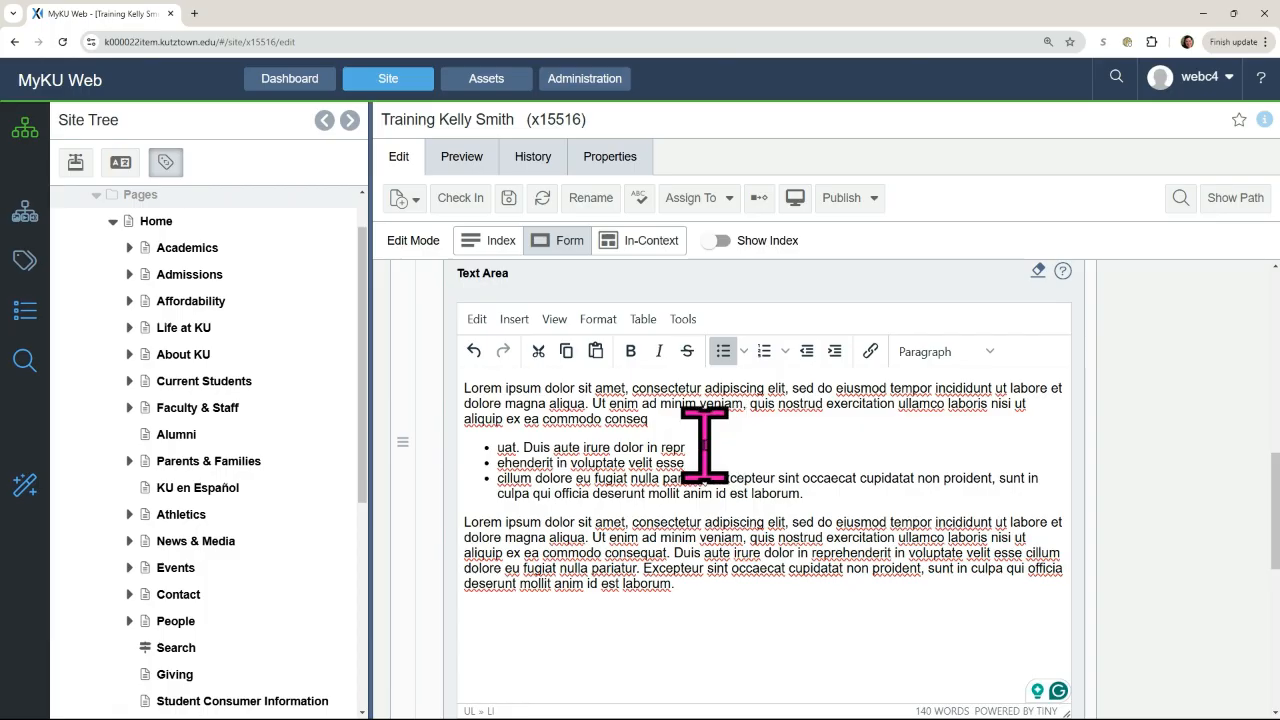
{"action": "left_click_drag", "start_coordinate": [682, 447], "coordinate": [497, 442]}
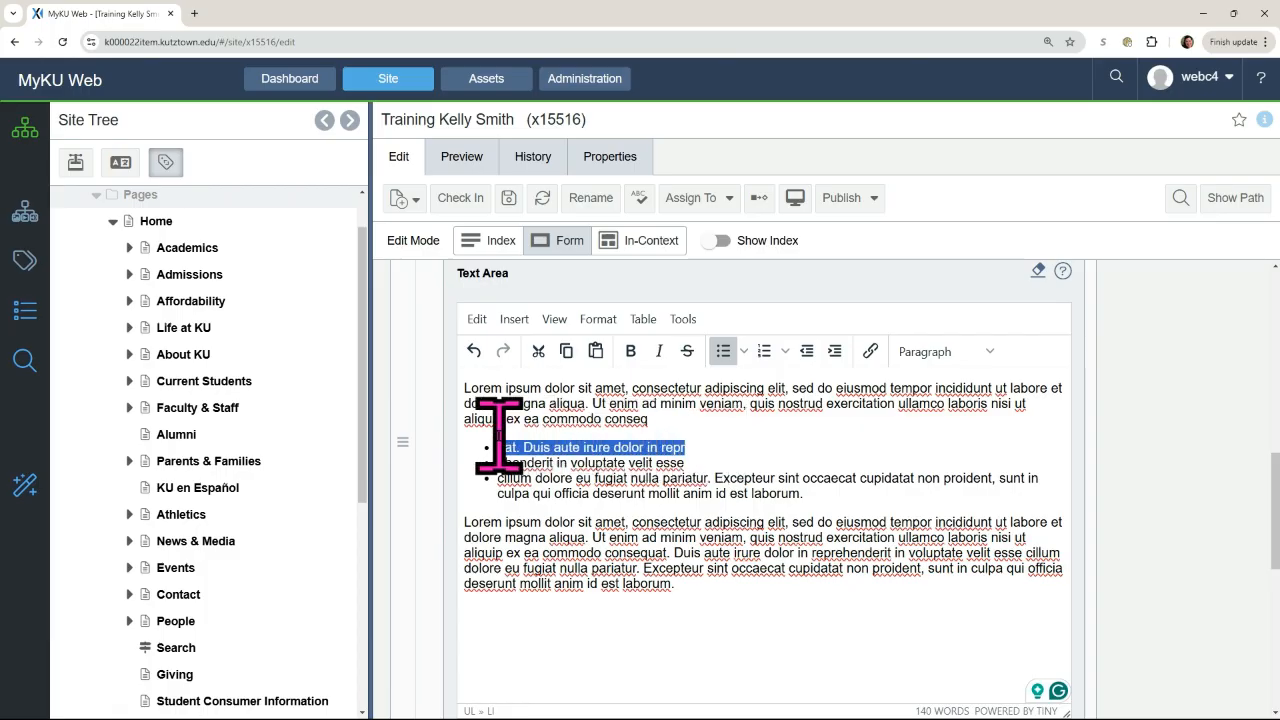
{"action": "left_click", "coordinate": [870, 351]}
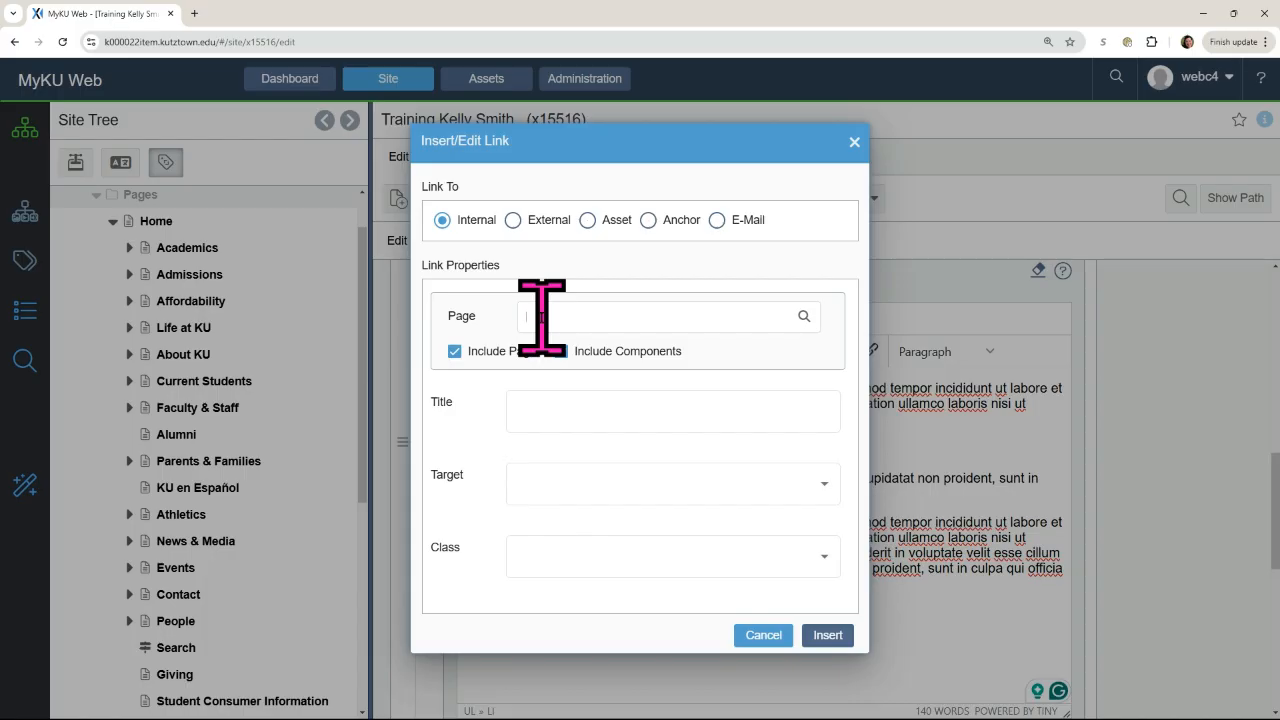
Look up x12, choose the Admissions (x12) page as the internal link destination, and title the link "Admissions Home Page".
{"action": "type", "text": "12"}
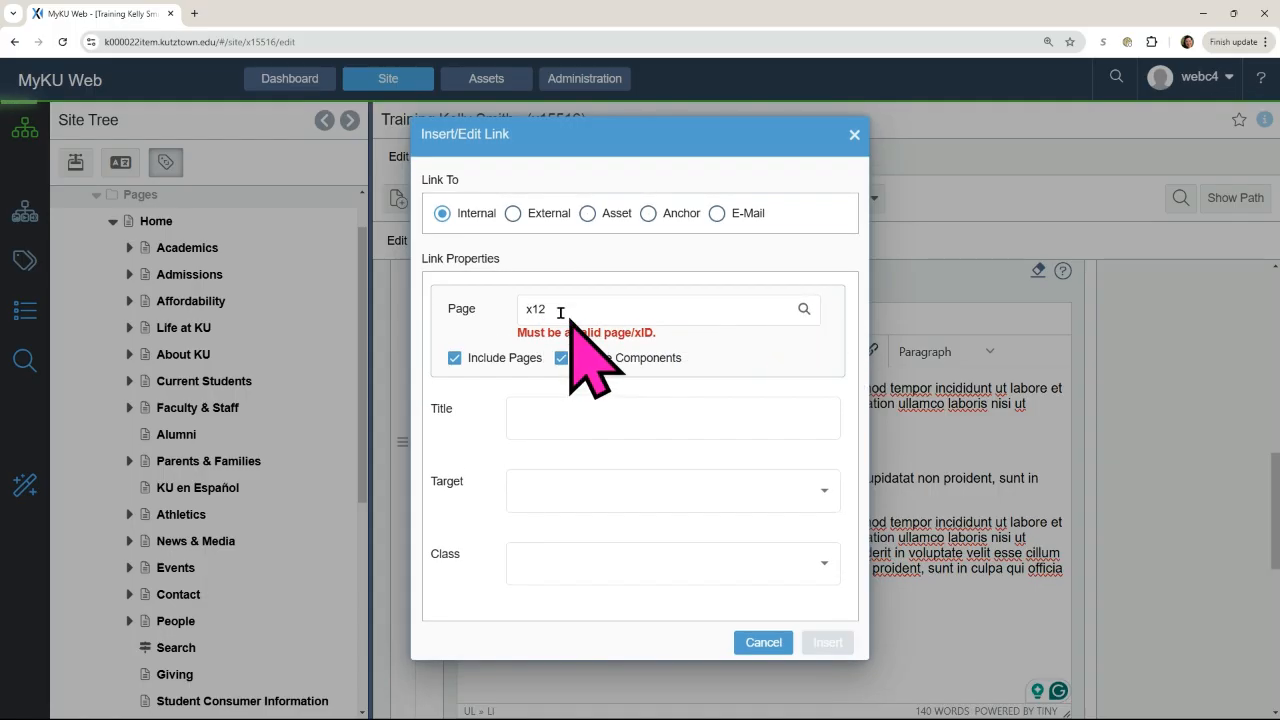
{"action": "left_click_drag", "start_coordinate": [546, 308], "coordinate": [483, 311]}
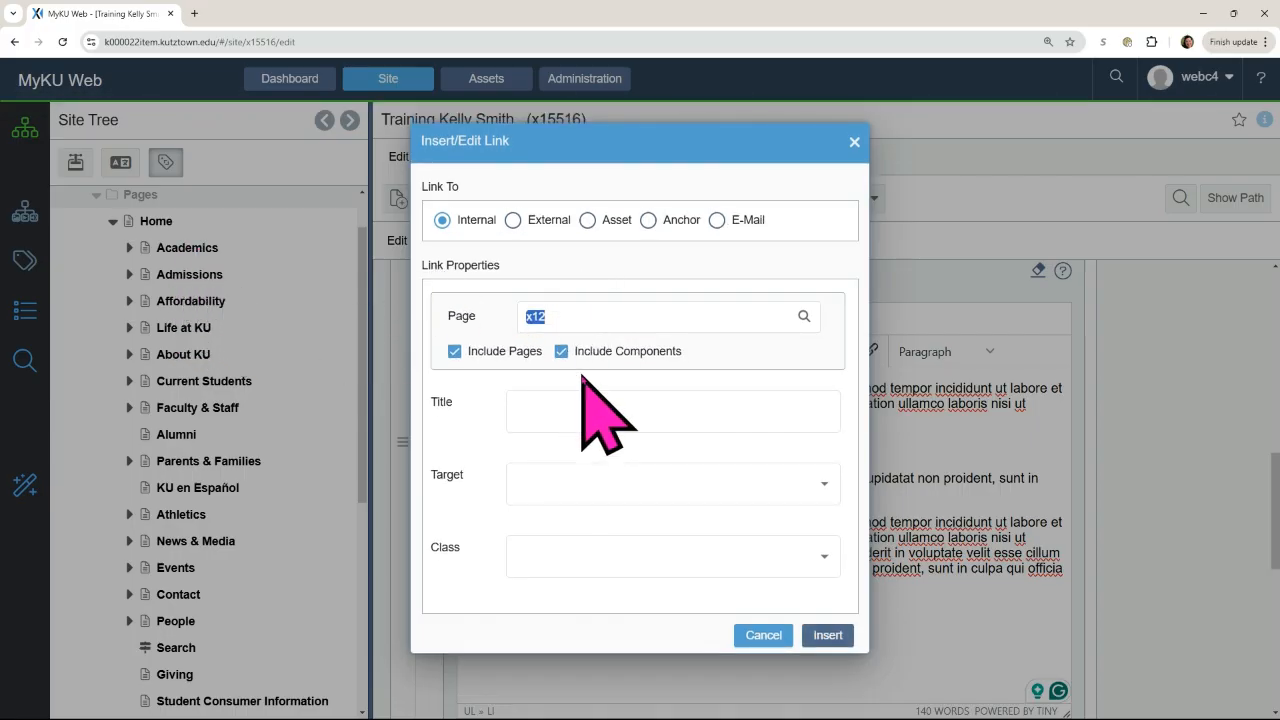
{"action": "left_click", "coordinate": [666, 312]}
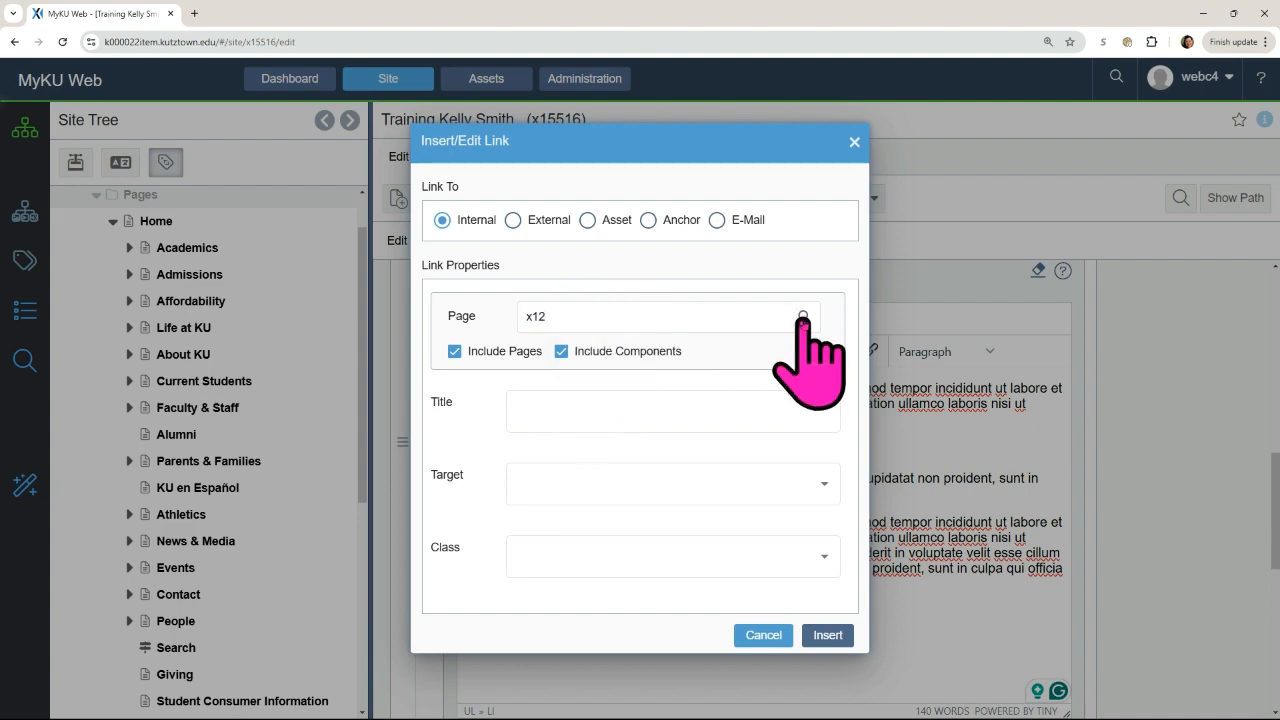
{"action": "left_click", "coordinate": [549, 400]}
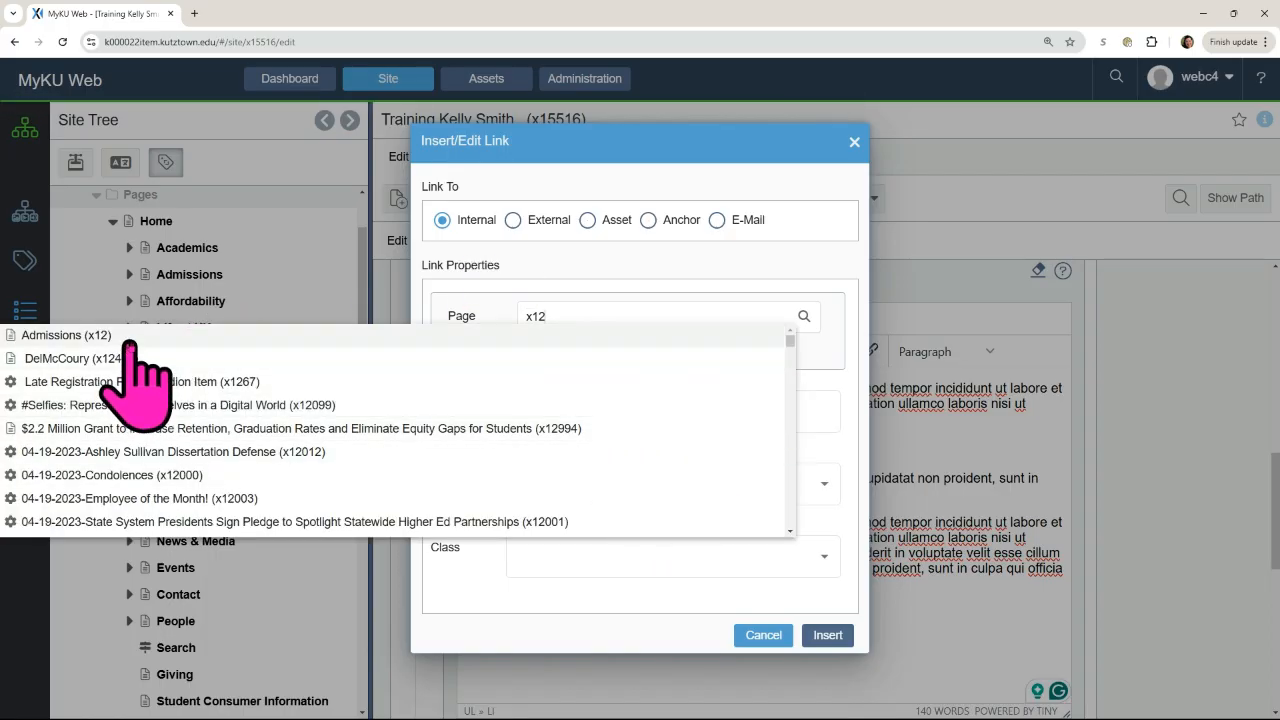
{"action": "left_click", "coordinate": [630, 338]}
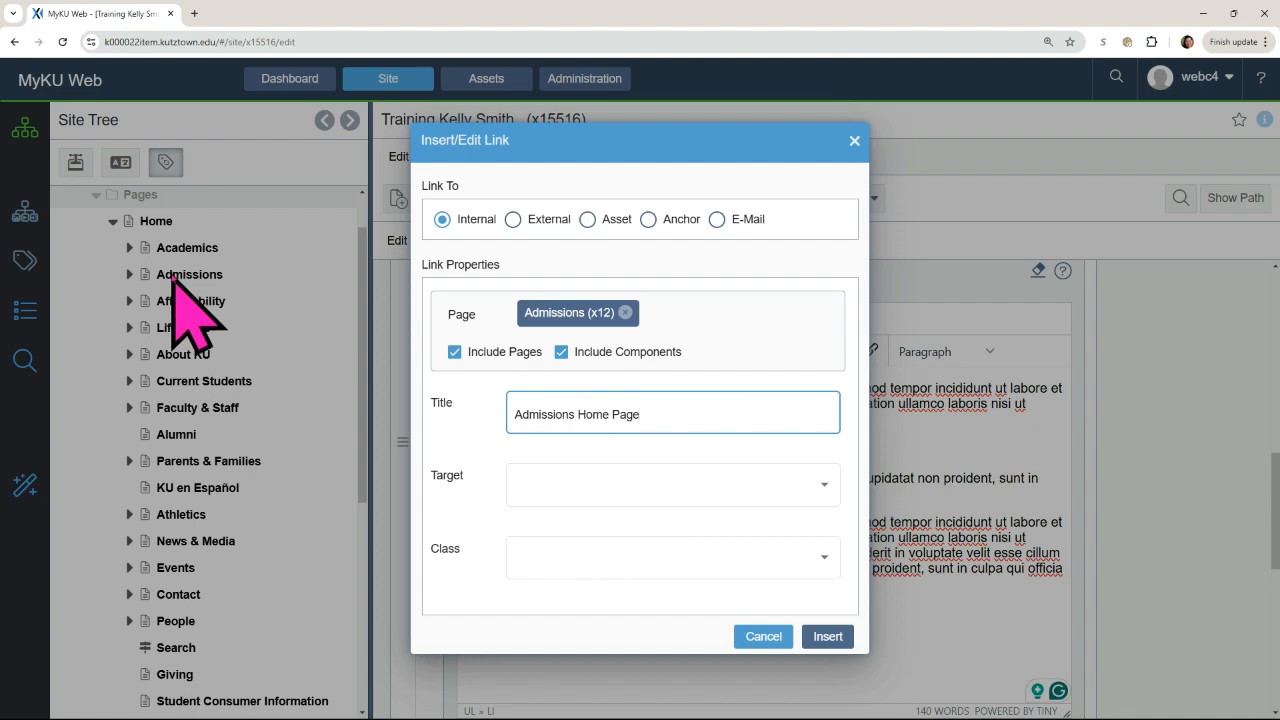
Set the Admissions link's target to "Open in this window/frame" and its class to Internal.
{"action": "left_click", "coordinate": [653, 487]}
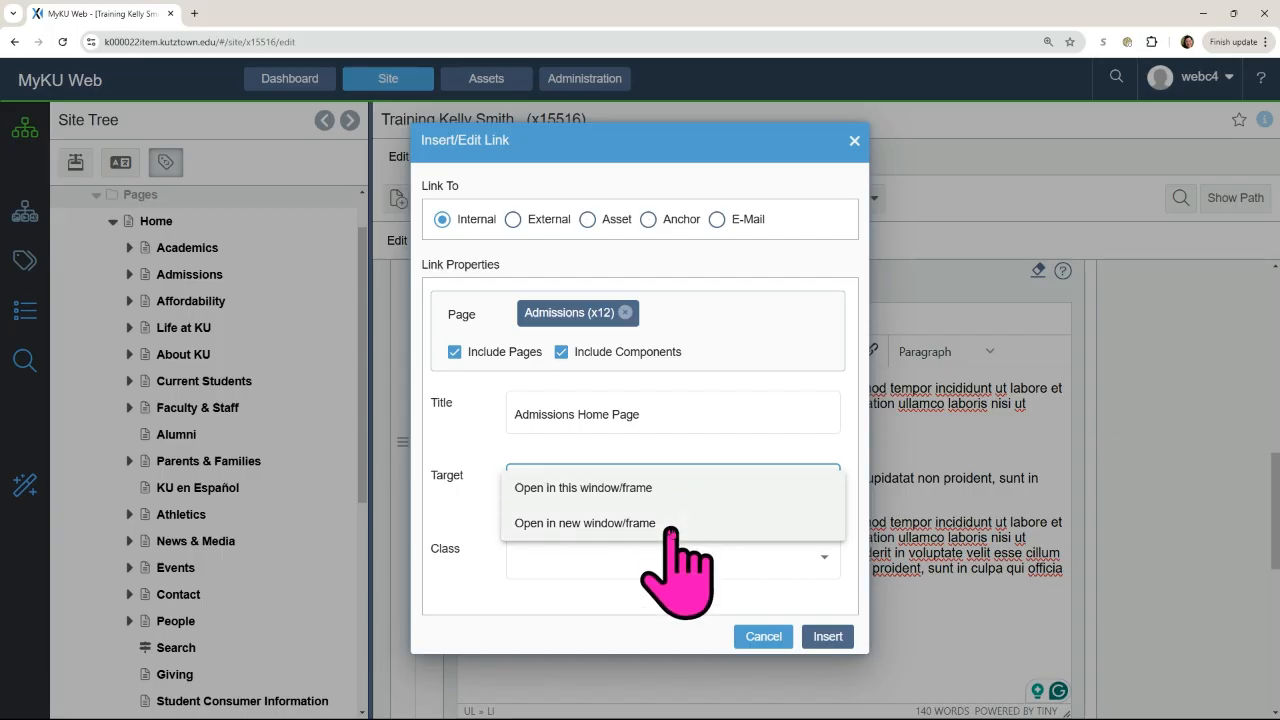
{"action": "left_click", "coordinate": [630, 490]}
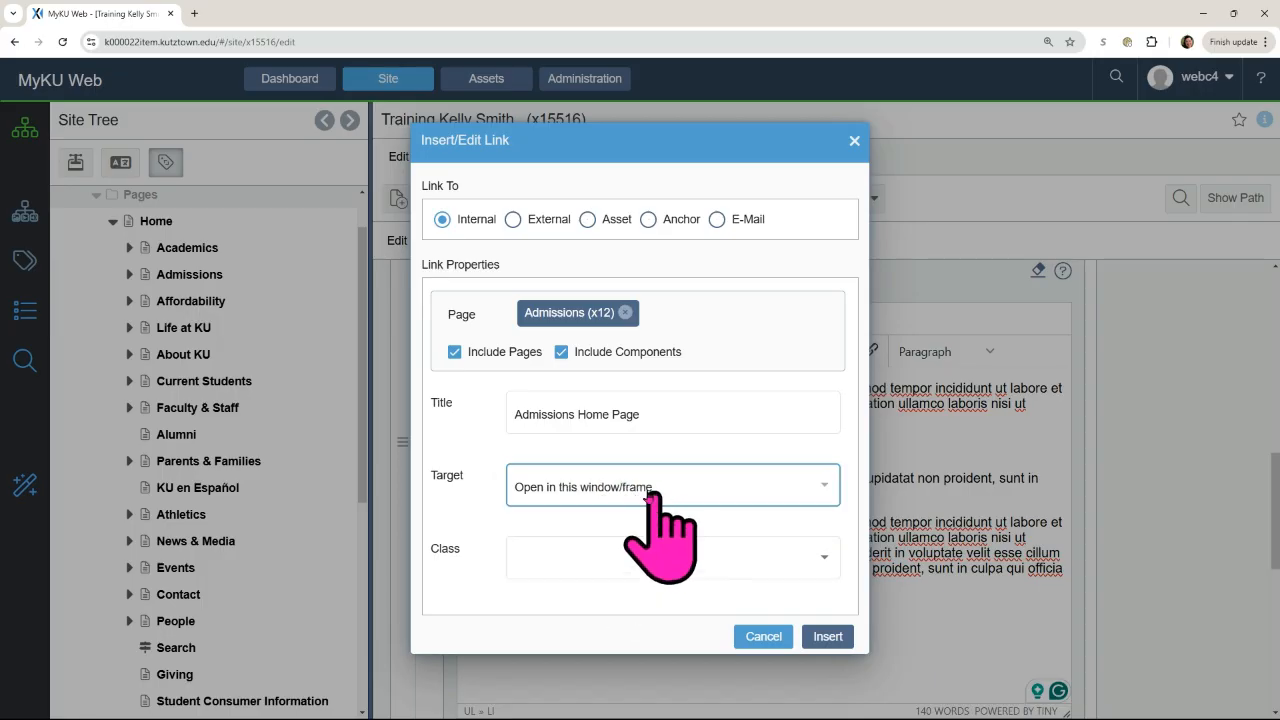
{"action": "left_click", "coordinate": [585, 550]}
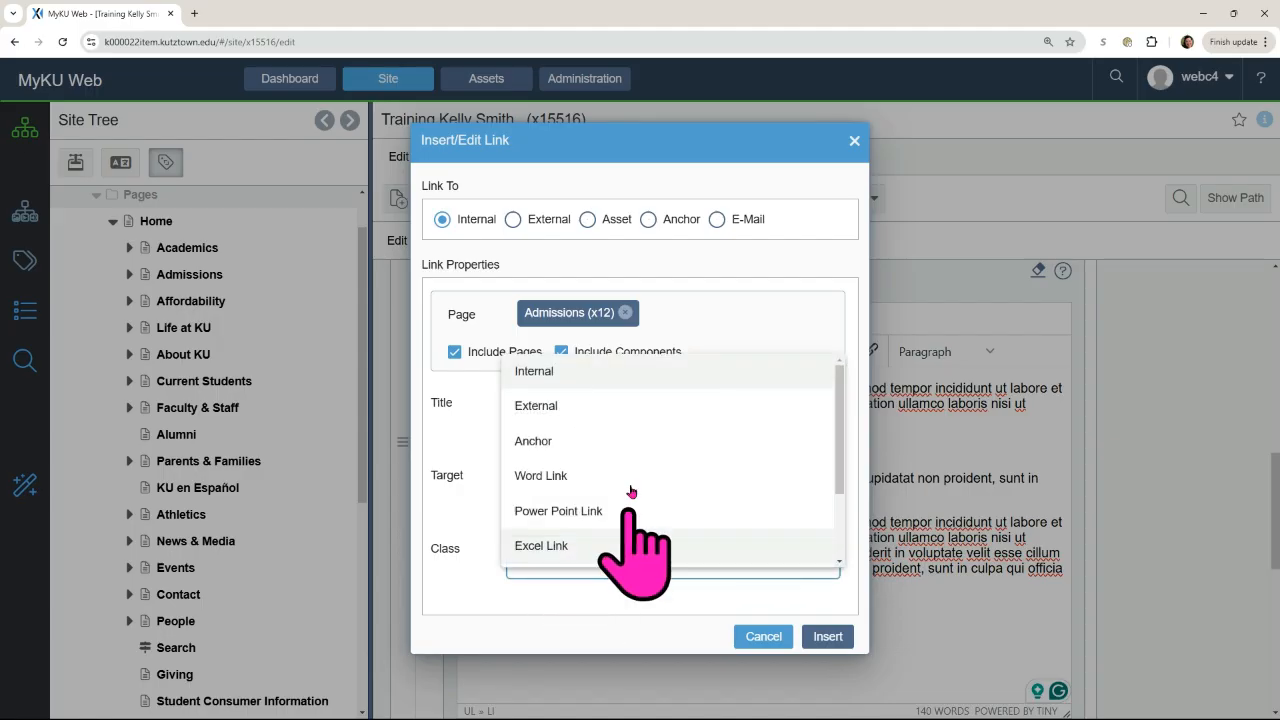
{"action": "left_click", "coordinate": [608, 372]}
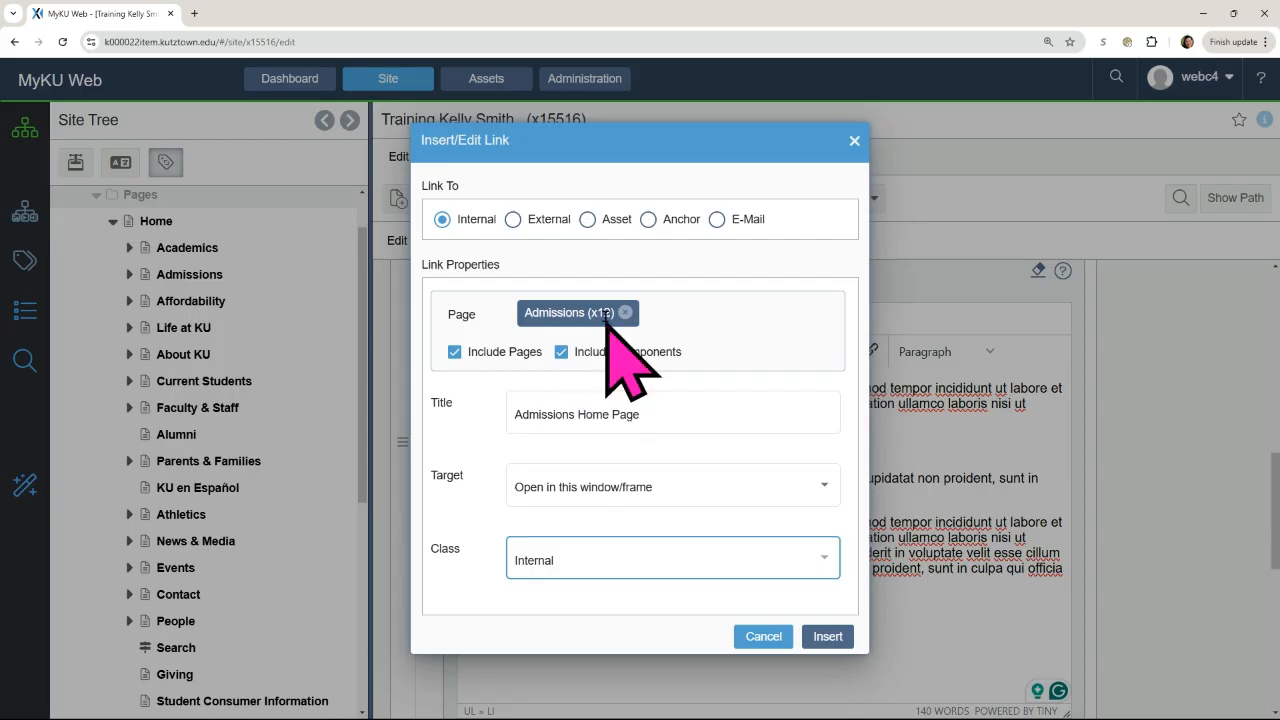
{"action": "left_click", "coordinate": [513, 220]}
{"action": "left_click", "coordinate": [575, 330]}
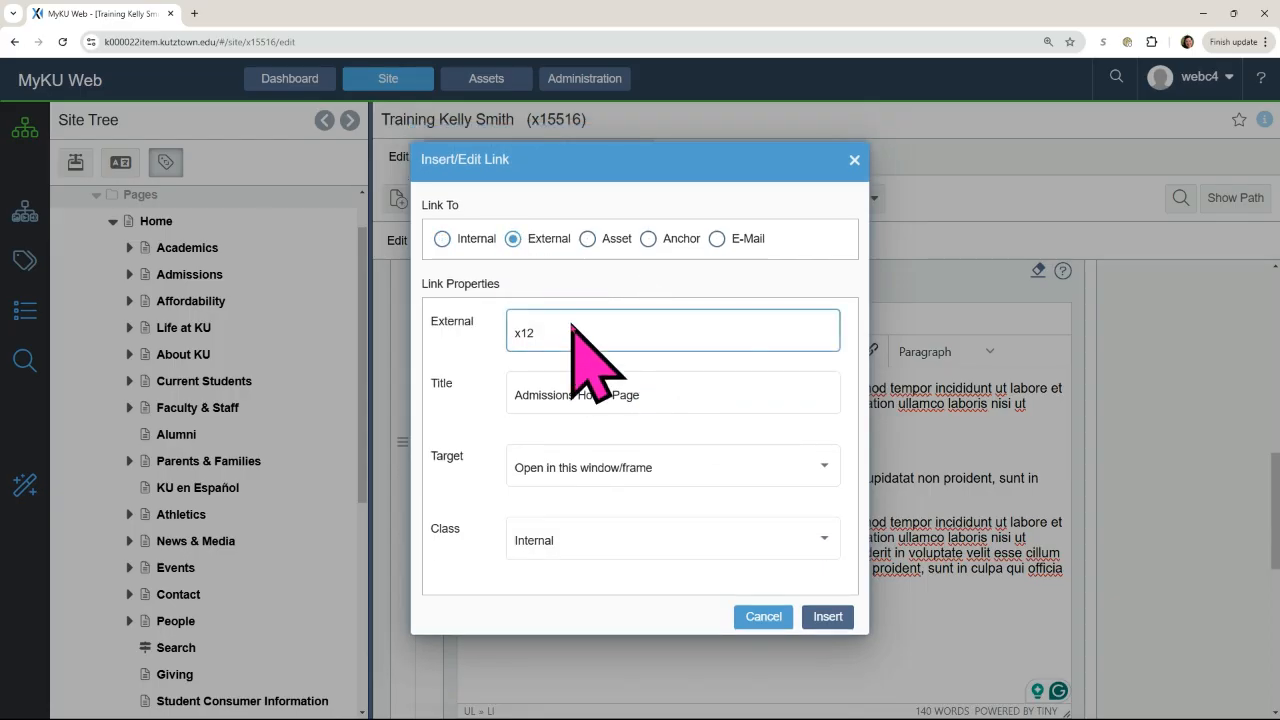
{"action": "double_click", "coordinate": [519, 330]}
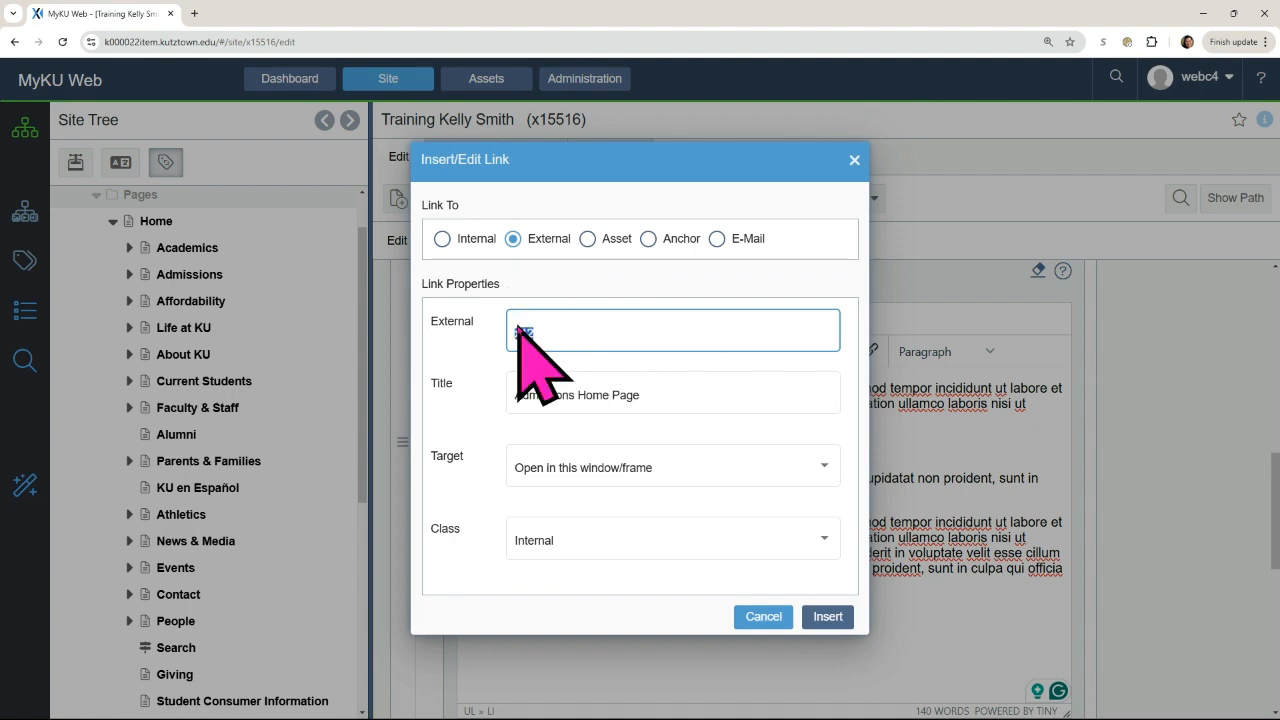
{"action": "key", "text": "BackSpace"}
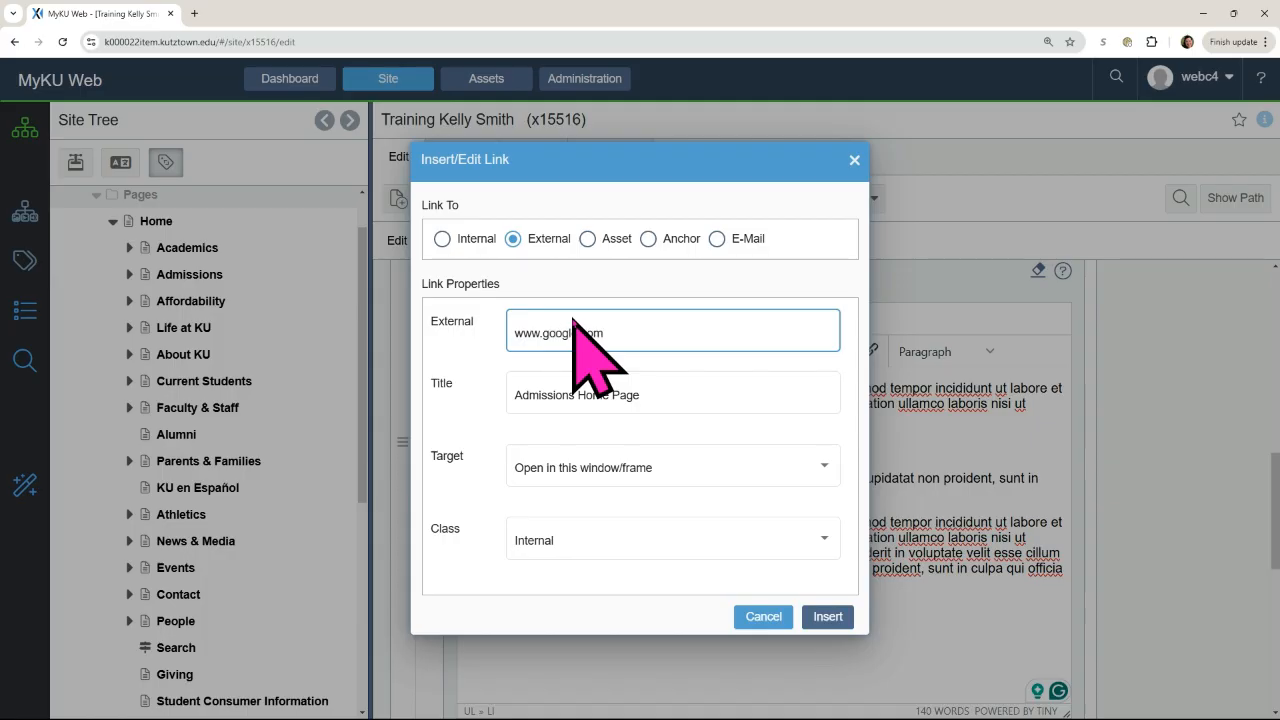
{"action": "left_click", "coordinate": [686, 392]}
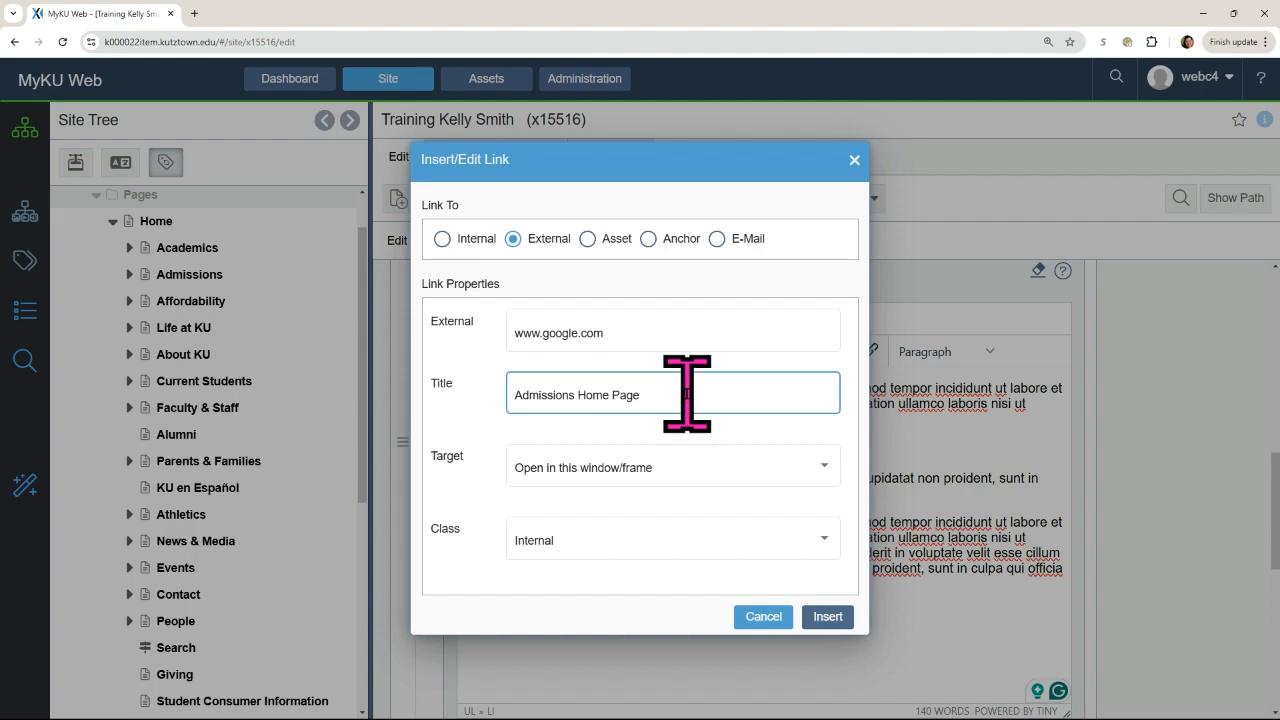
{"action": "left_click_drag", "start_coordinate": [686, 392], "coordinate": [499, 392]}
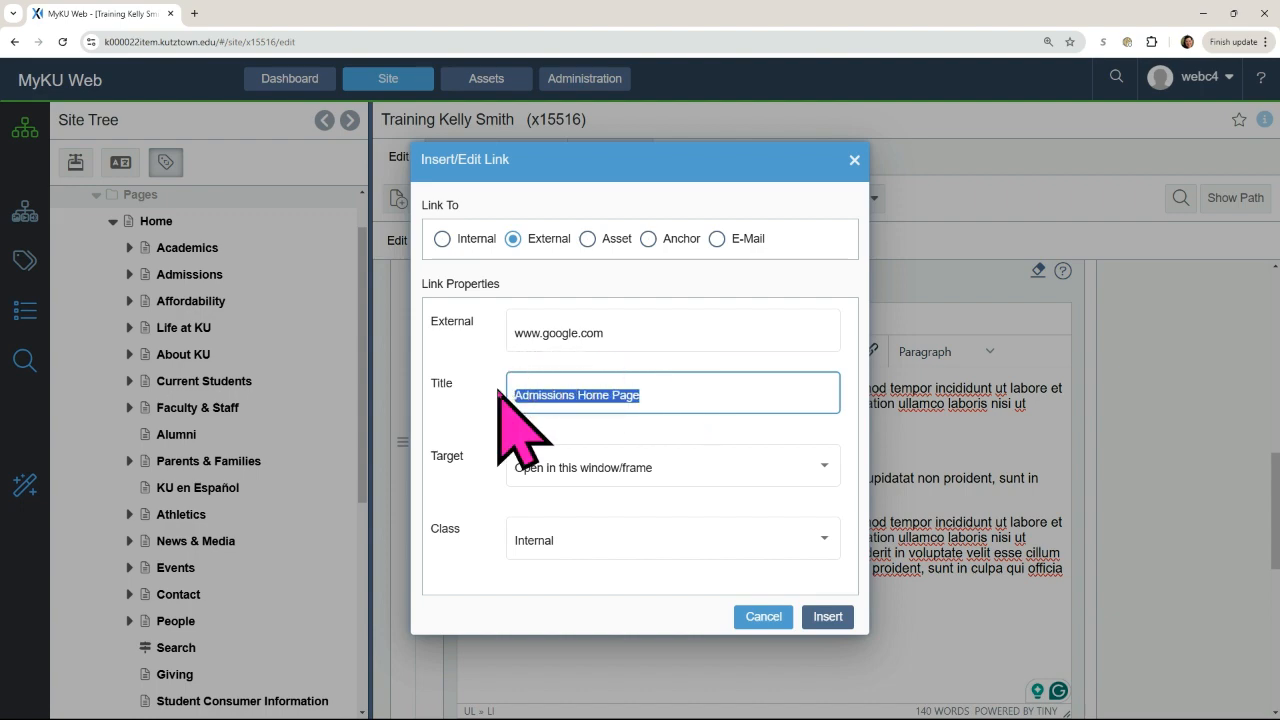
{"action": "type", "text": "Google Search Engine"}
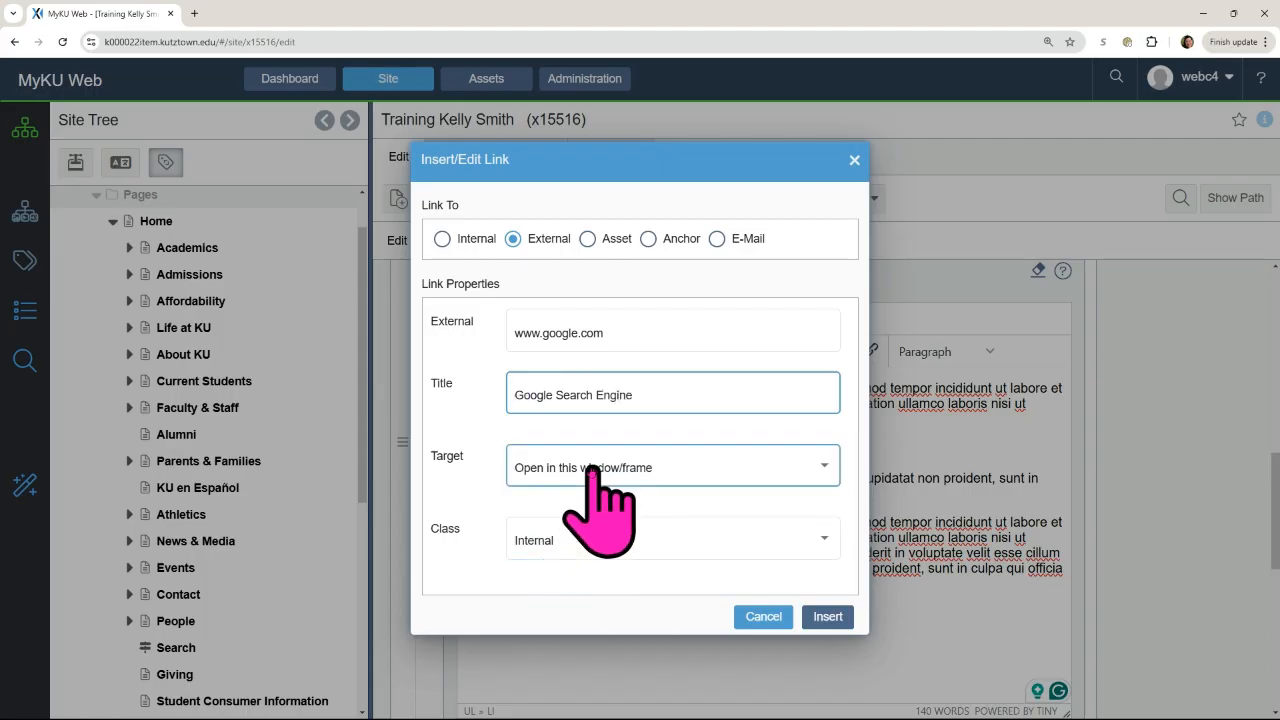
Set the Google link's target to "Open in new window/frame" and its class to External.
{"action": "left_click", "coordinate": [592, 468]}
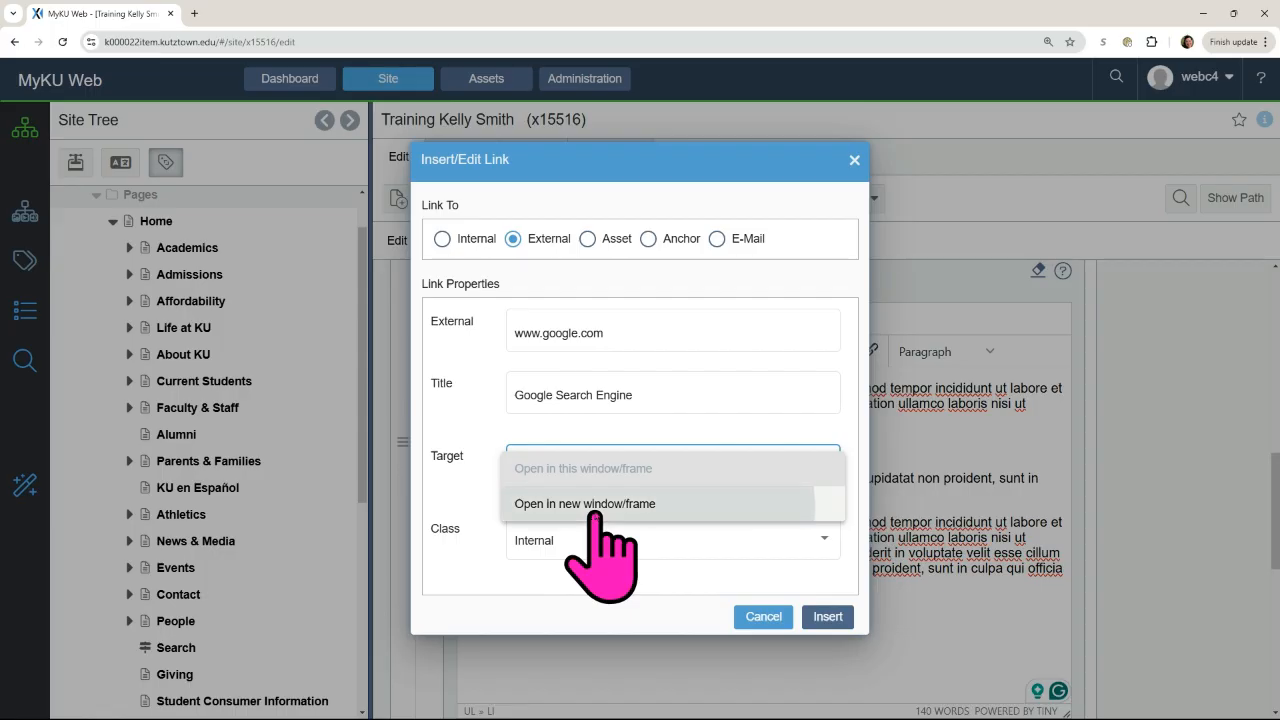
{"action": "left_click", "coordinate": [594, 504]}
{"action": "left_click", "coordinate": [606, 316]}
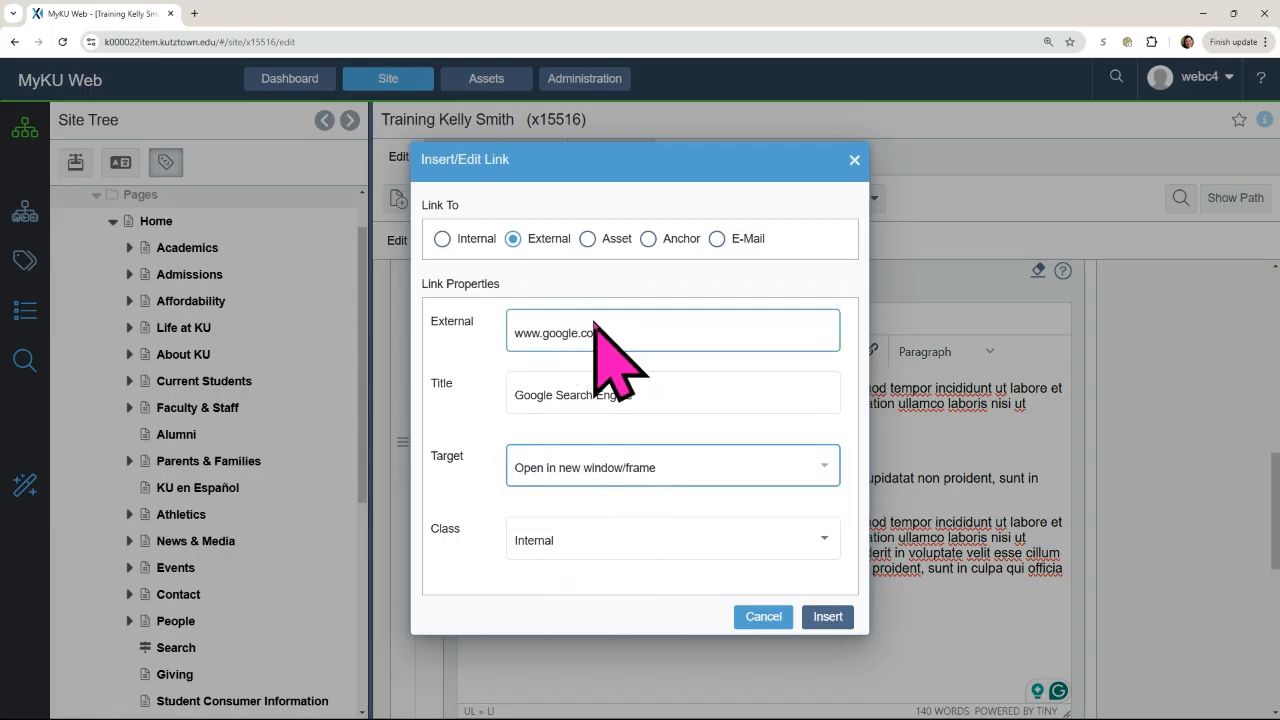
{"action": "left_click", "coordinate": [568, 395]}
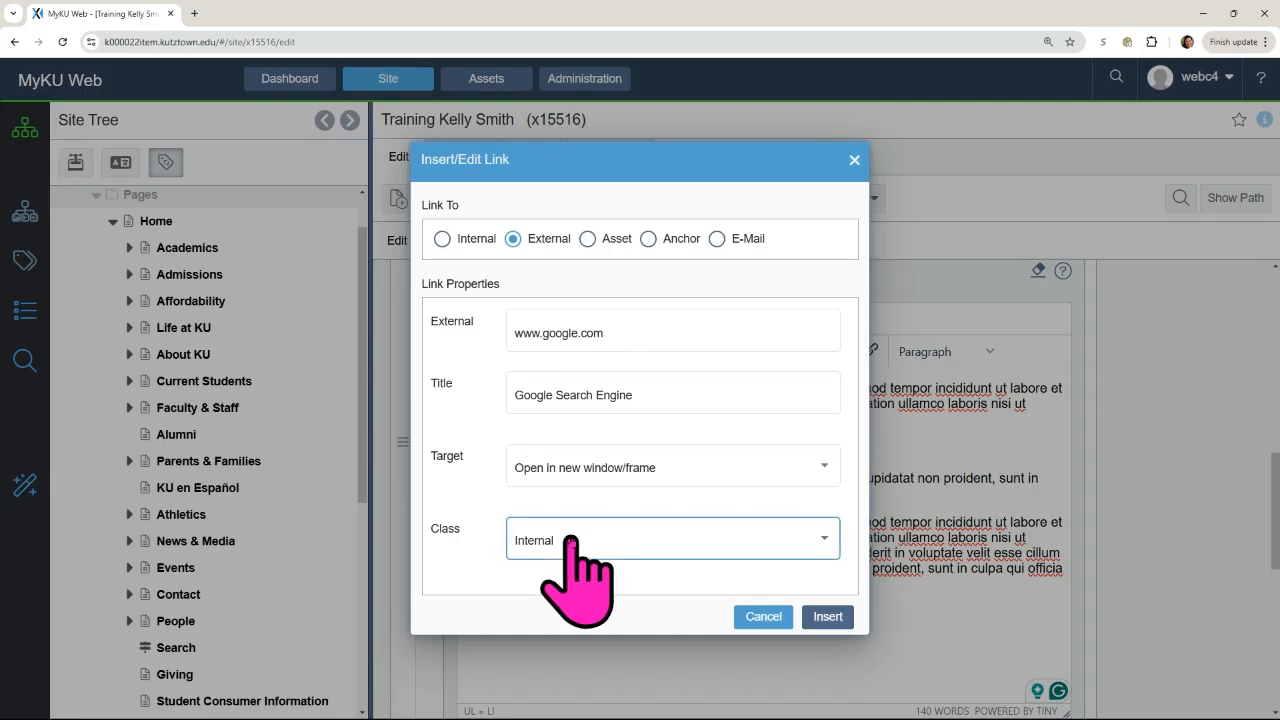
{"action": "left_click", "coordinate": [570, 541]}
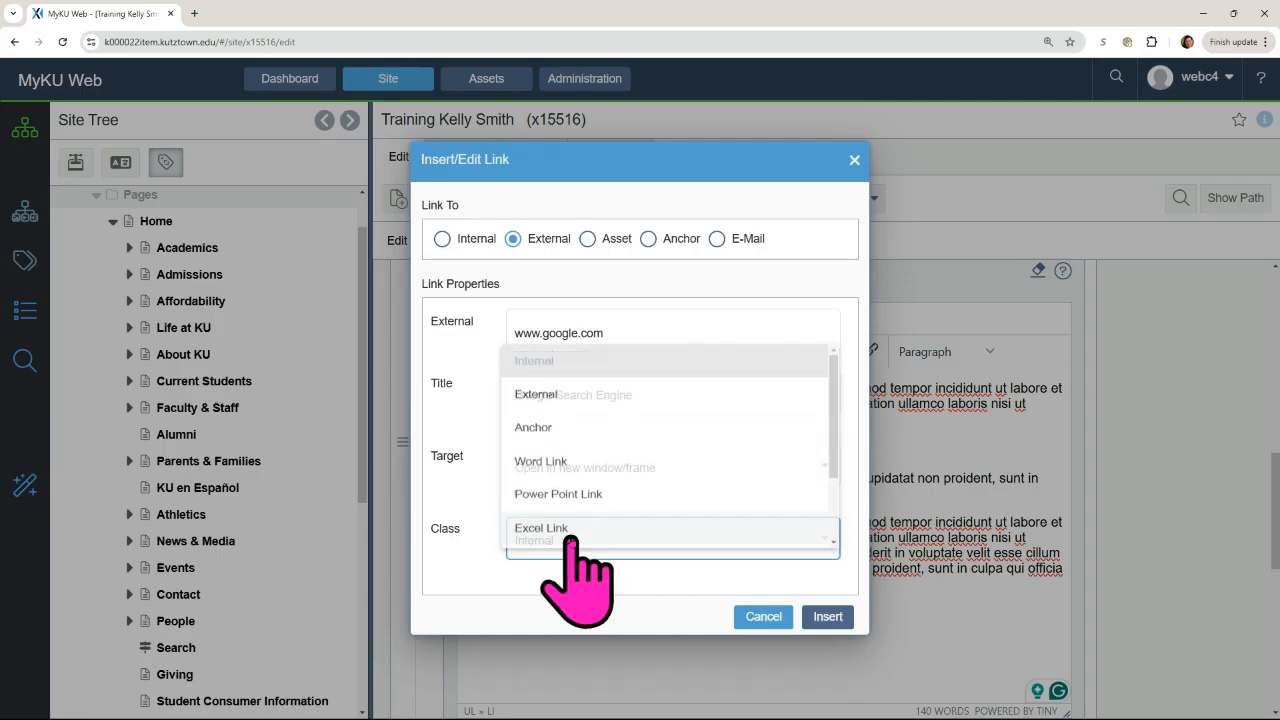
{"action": "left_click", "coordinate": [576, 386]}
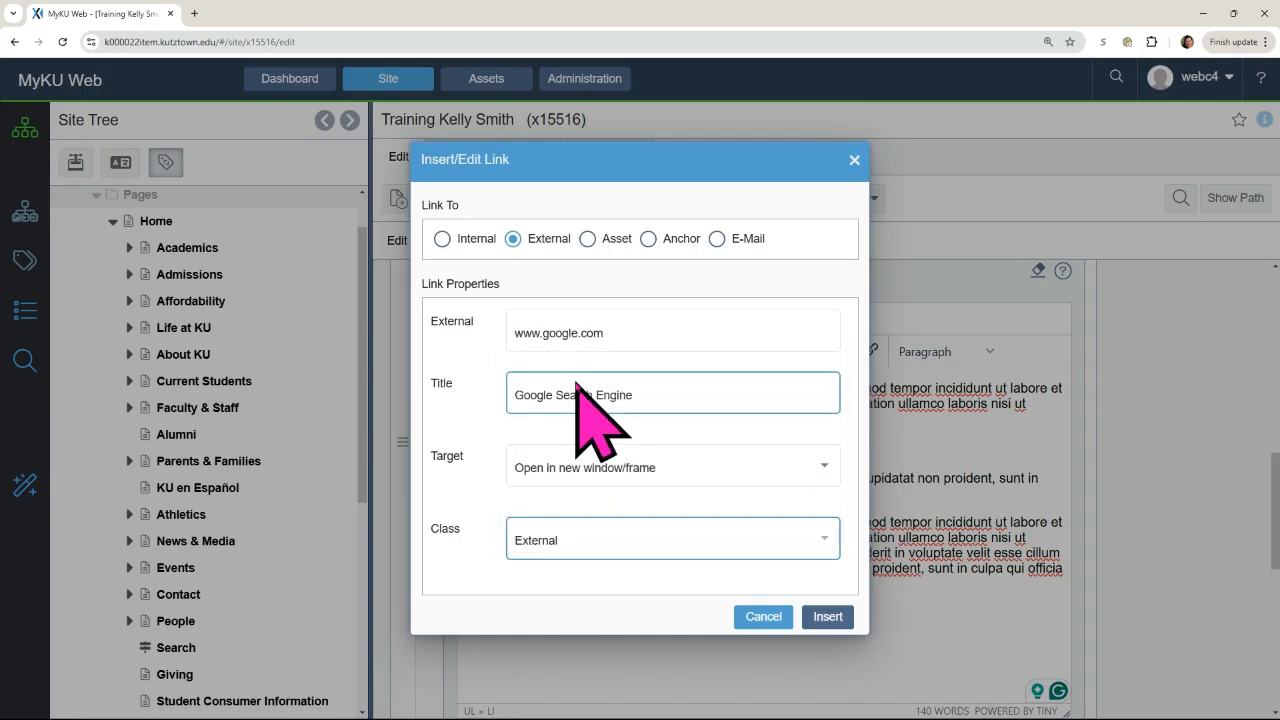
{"action": "left_click", "coordinate": [591, 243]}
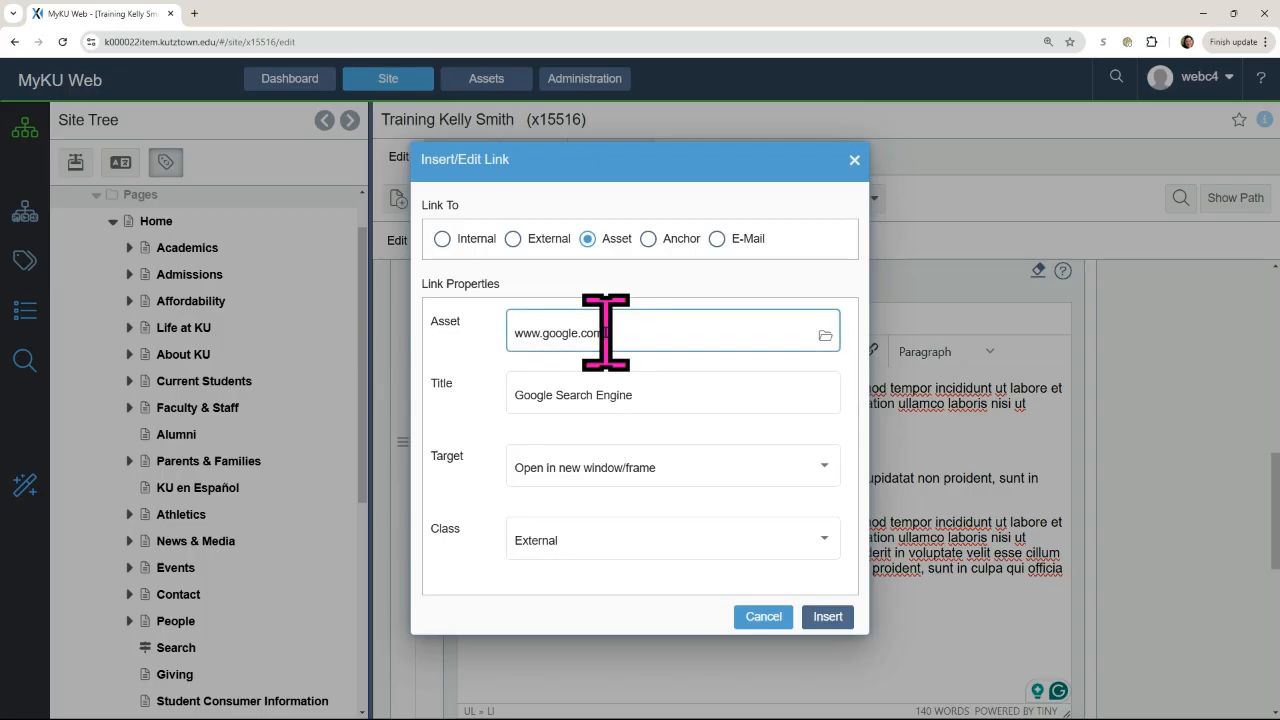
{"action": "left_click_drag", "start_coordinate": [606, 333], "coordinate": [508, 333]}
{"action": "key", "text": "BackSpace"}
{"action": "left_click", "coordinate": [604, 393]}
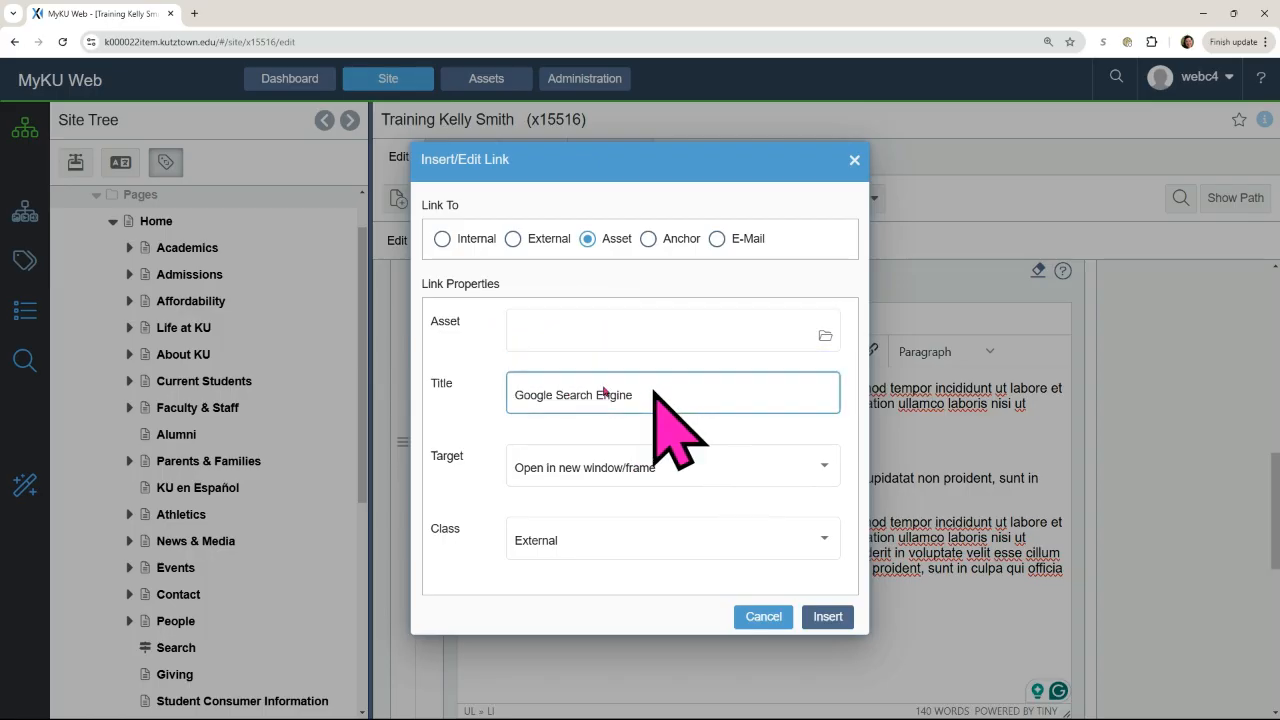
{"action": "left_click", "coordinate": [825, 337]}
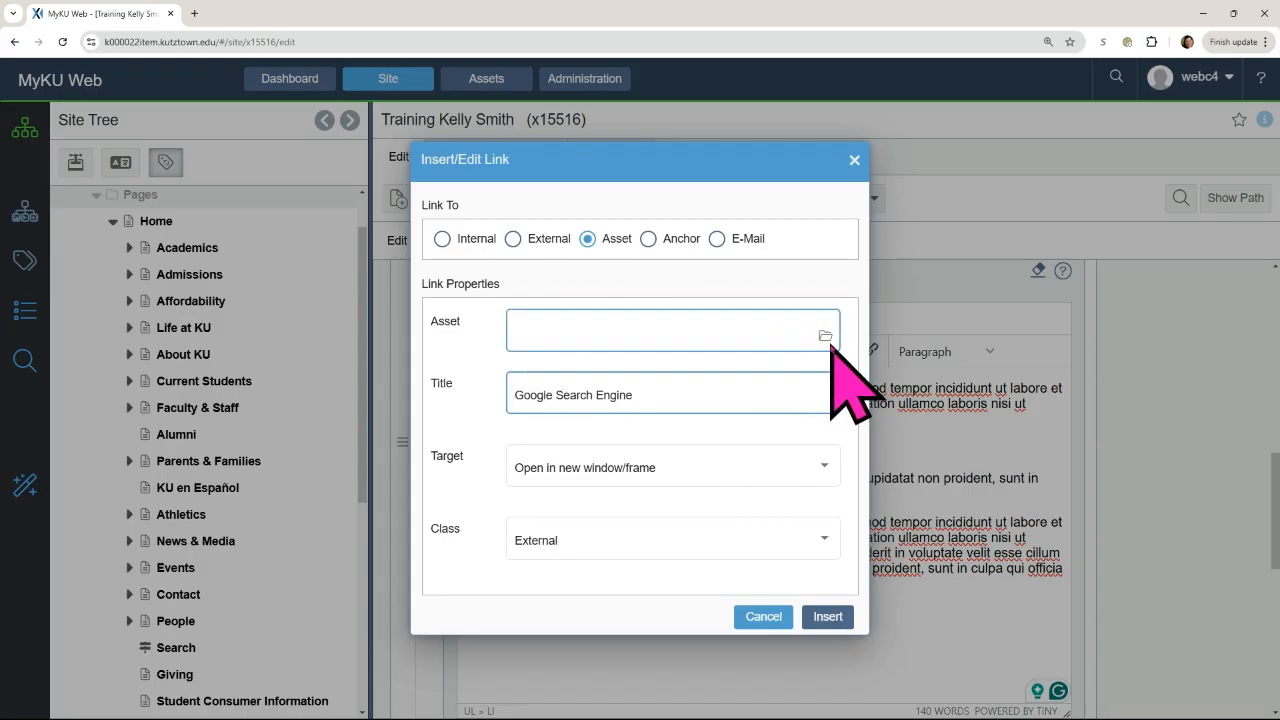
{"action": "left_click", "coordinate": [825, 340]}
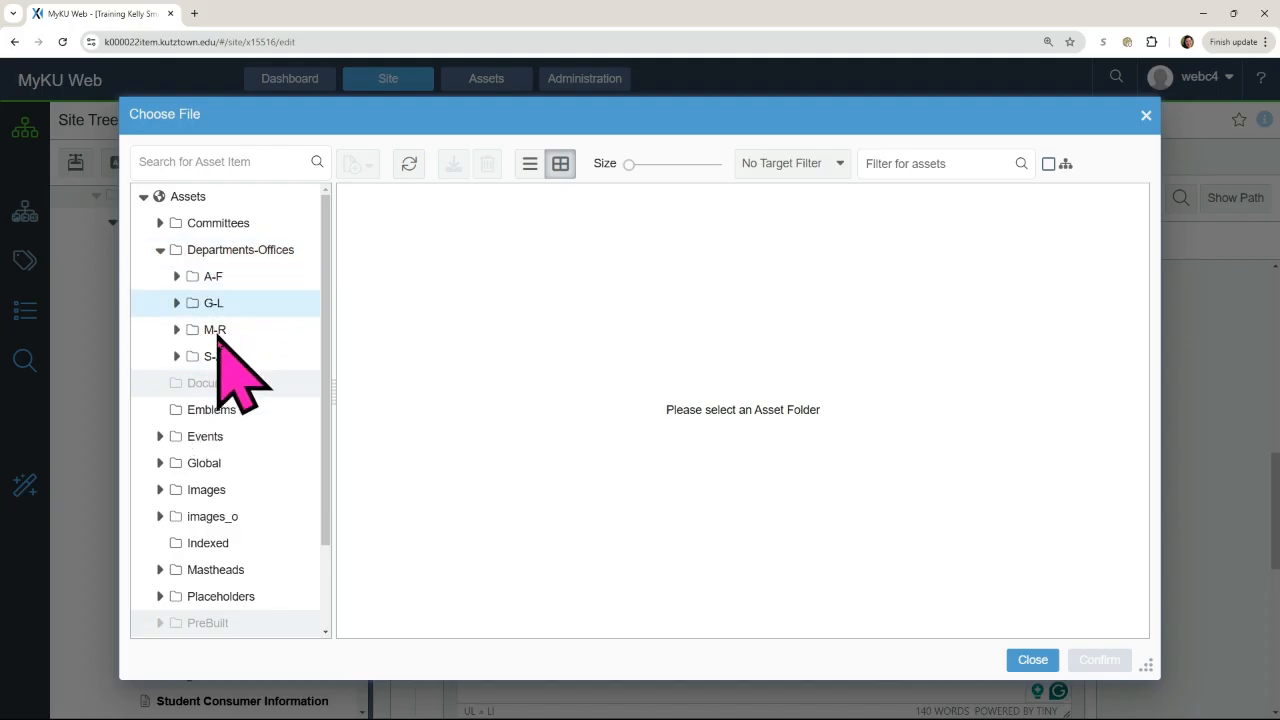
In the asset tree, open the A-F folder under Departments-Offices and expand its DeanStudents folder.
{"action": "left_click_drag", "start_coordinate": [319, 398], "coordinate": [318, 448]}
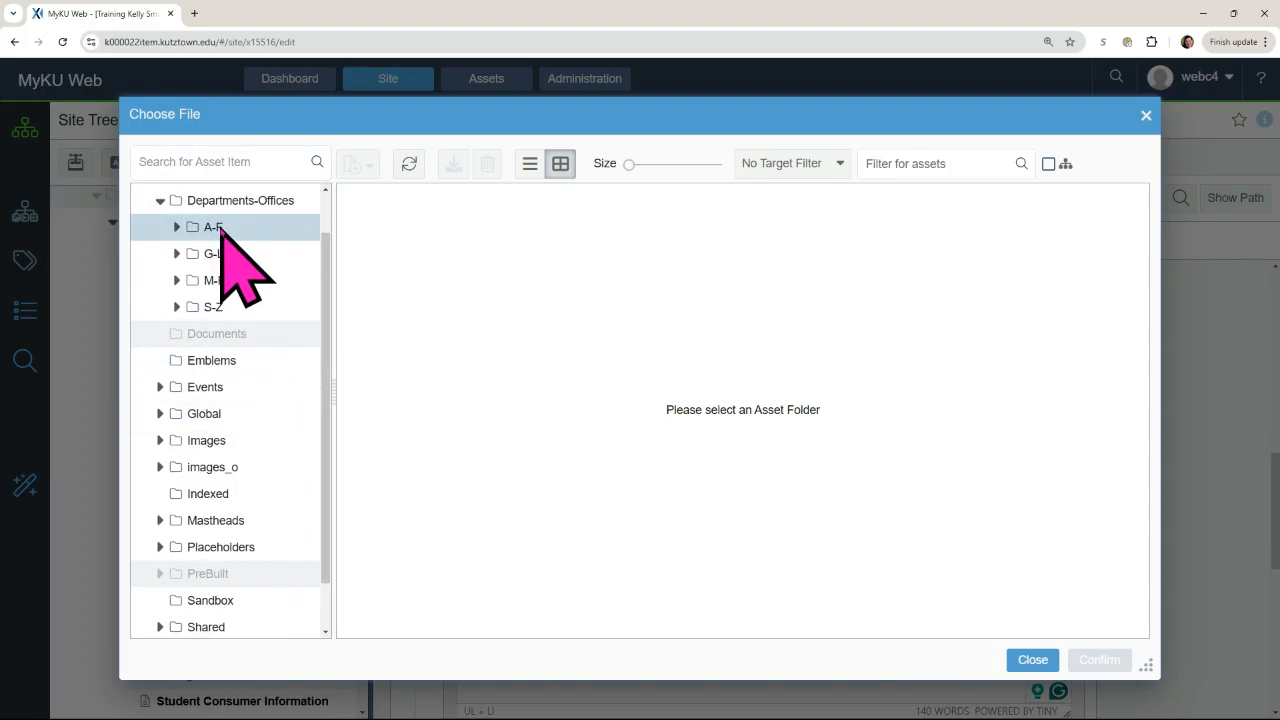
{"action": "left_click", "coordinate": [205, 229]}
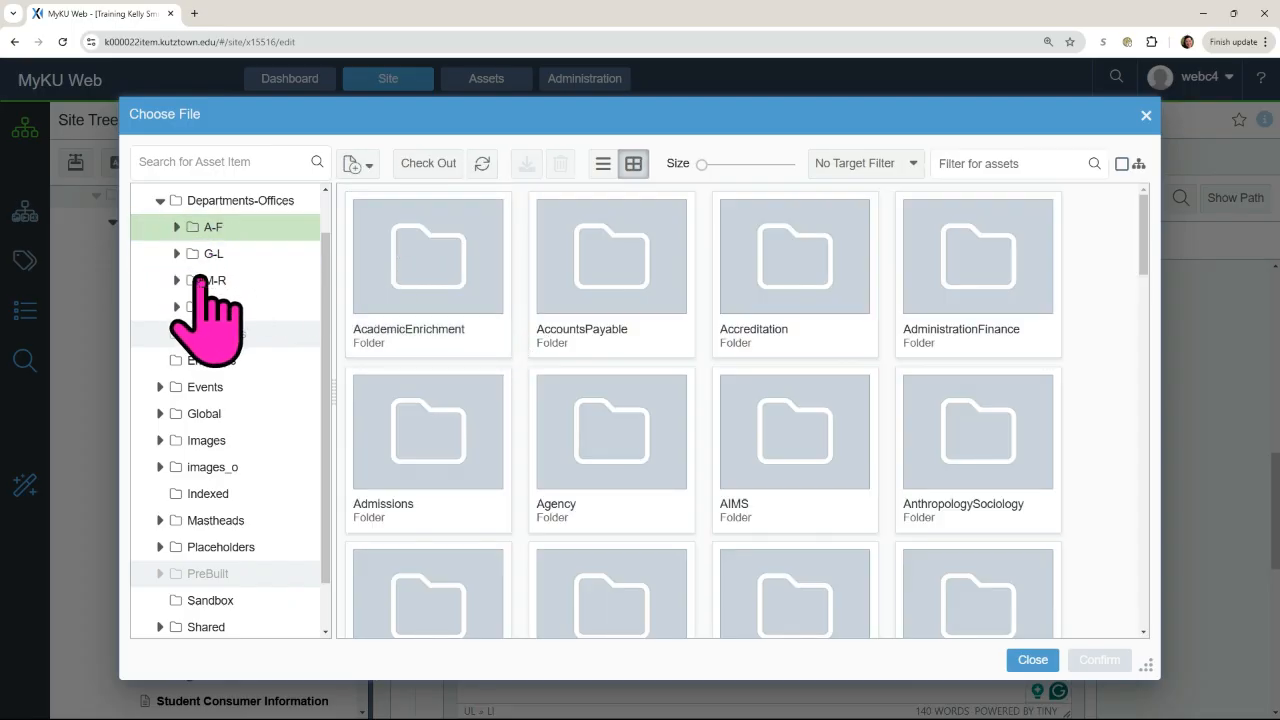
{"action": "scroll", "coordinate": [275, 420], "scroll_direction": "down", "scroll_amount": 5}
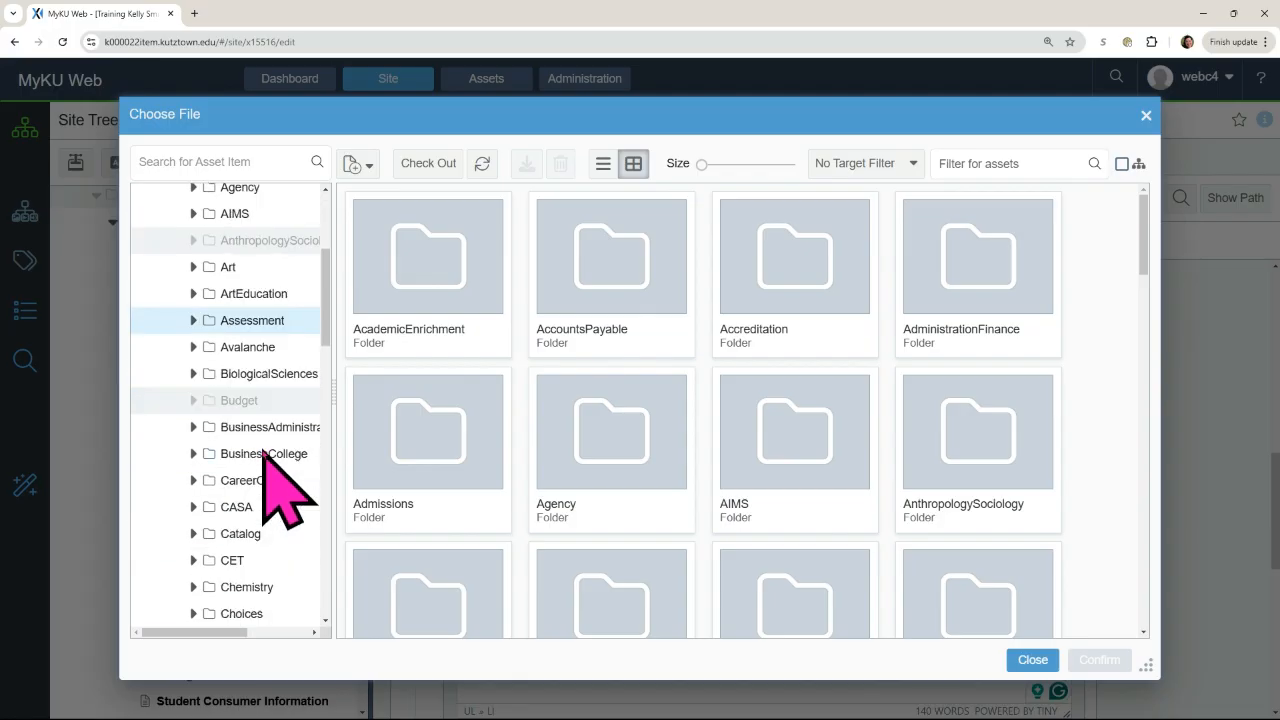
{"action": "scroll", "coordinate": [262, 453], "scroll_direction": "down", "scroll_amount": 5}
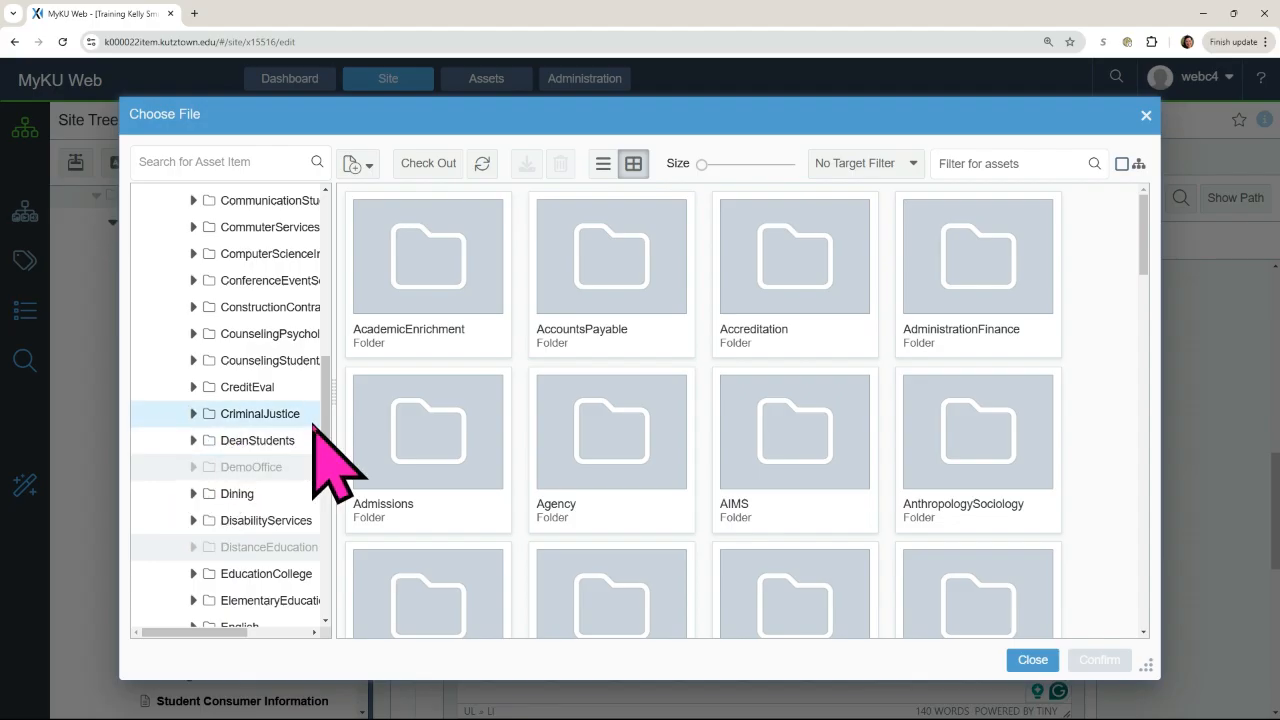
{"action": "scroll", "coordinate": [326, 410], "scroll_direction": "up", "scroll_amount": 1}
{"action": "left_click_drag", "start_coordinate": [328, 409], "coordinate": [325, 408]}
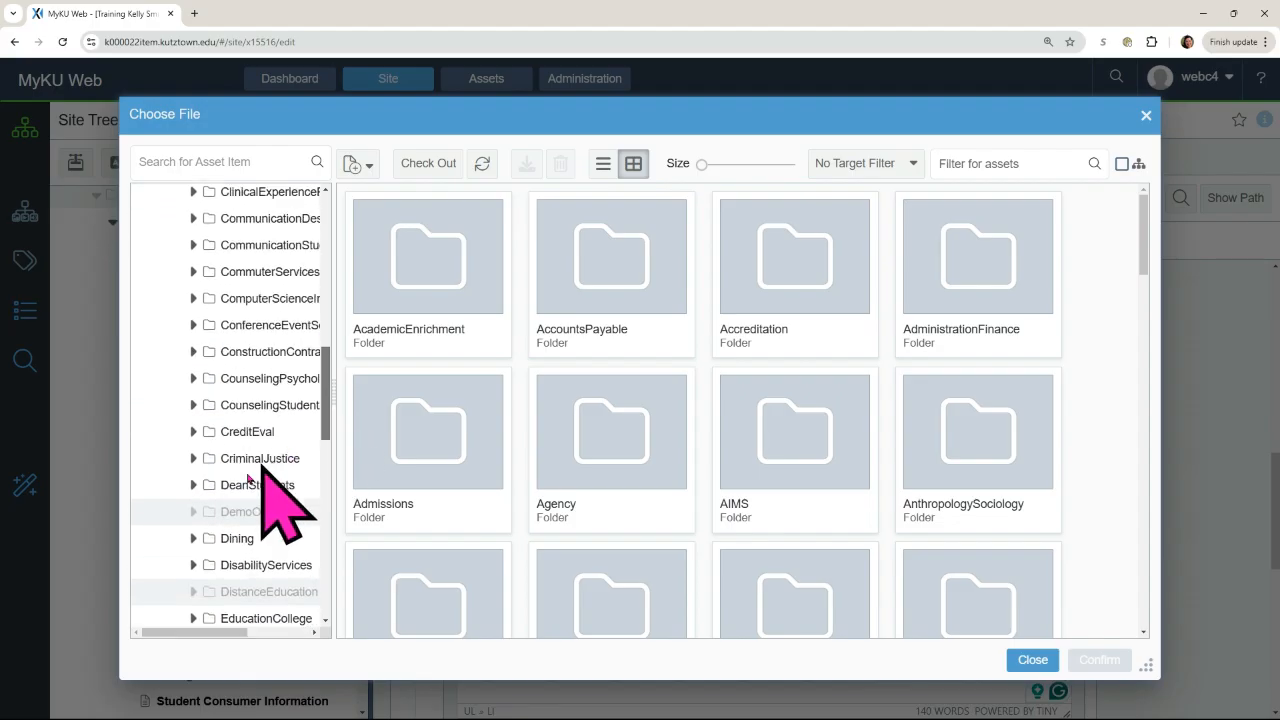
{"action": "left_click", "coordinate": [243, 486]}
{"action": "left_click", "coordinate": [212, 487]}
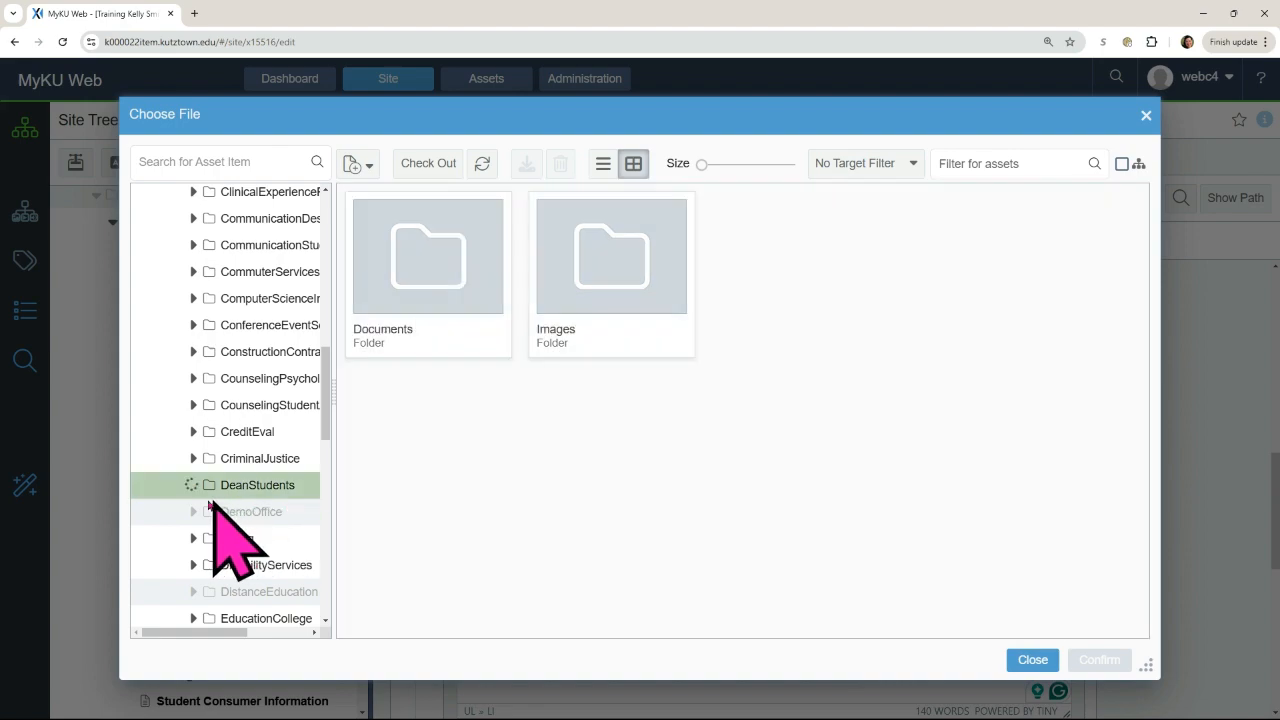
Choose ADAmap.pdf from the Documents folder under DeanStudents as the link's asset.
{"action": "left_click", "coordinate": [436, 266]}
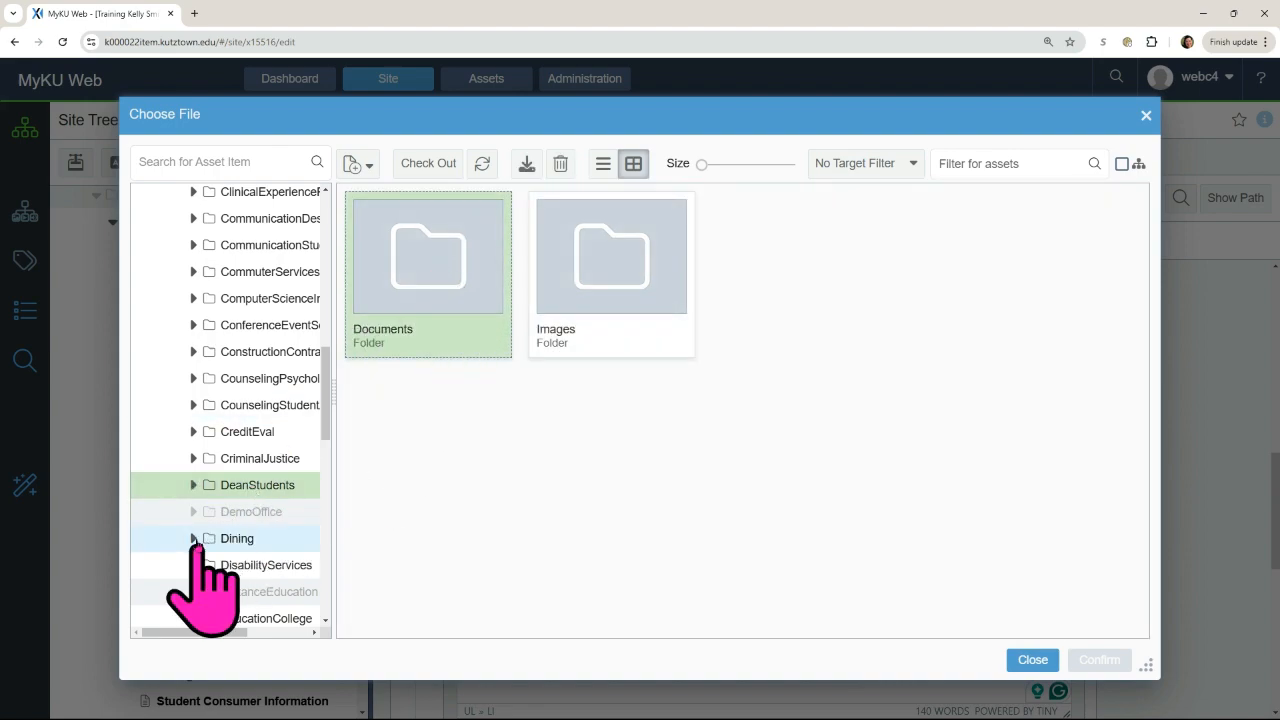
{"action": "left_click", "coordinate": [191, 485]}
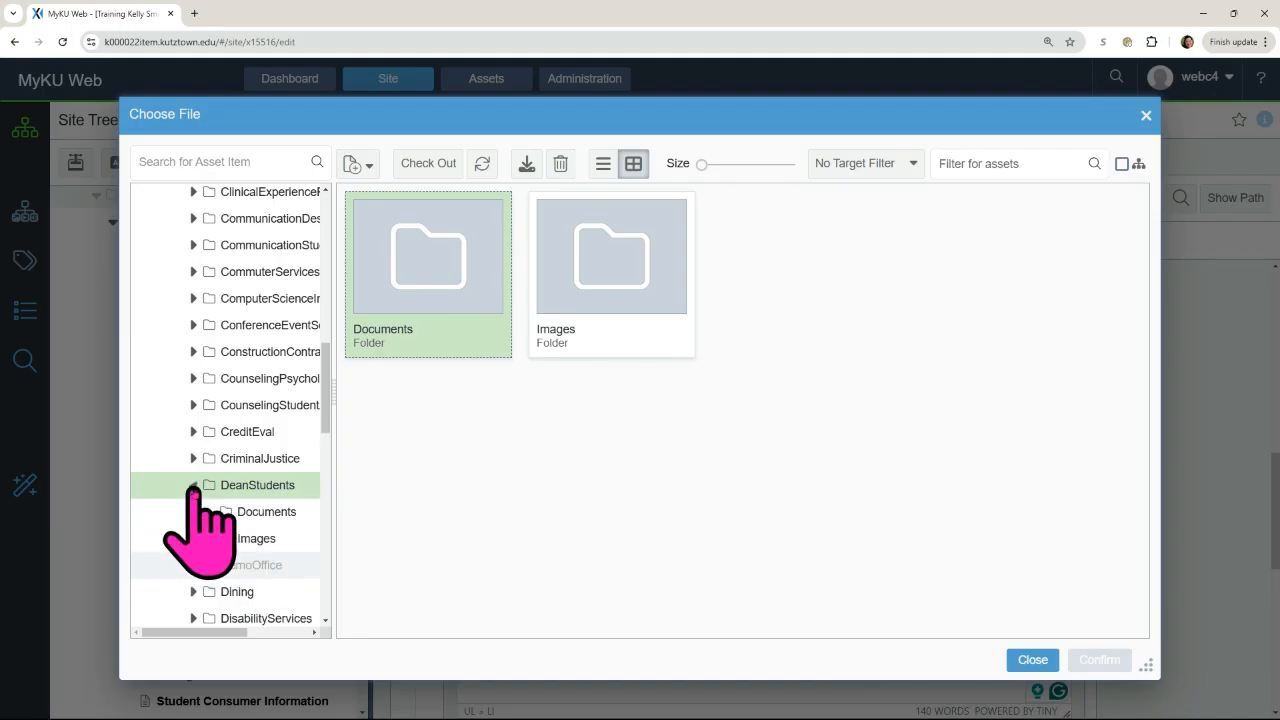
{"action": "left_click", "coordinate": [284, 520]}
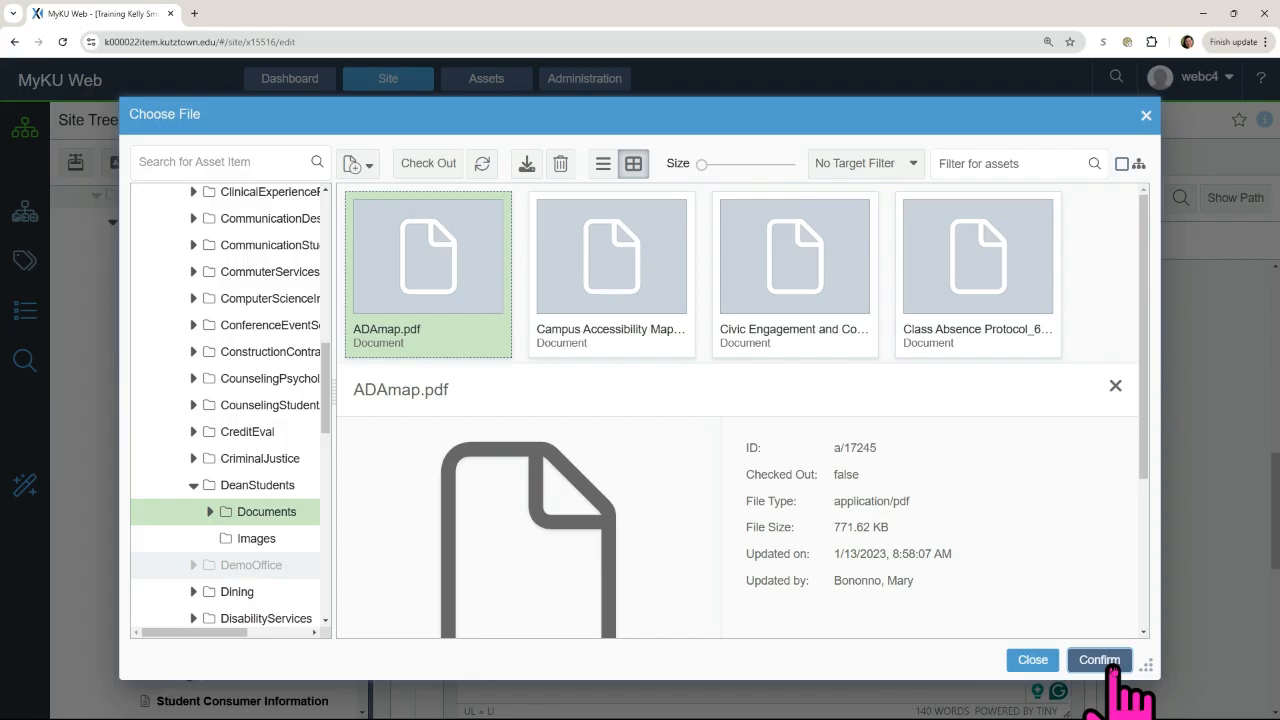
{"action": "left_click", "coordinate": [1100, 660]}
Replace the link's title with "PDF of the ADA map".
{"action": "left_click", "coordinate": [618, 395]}
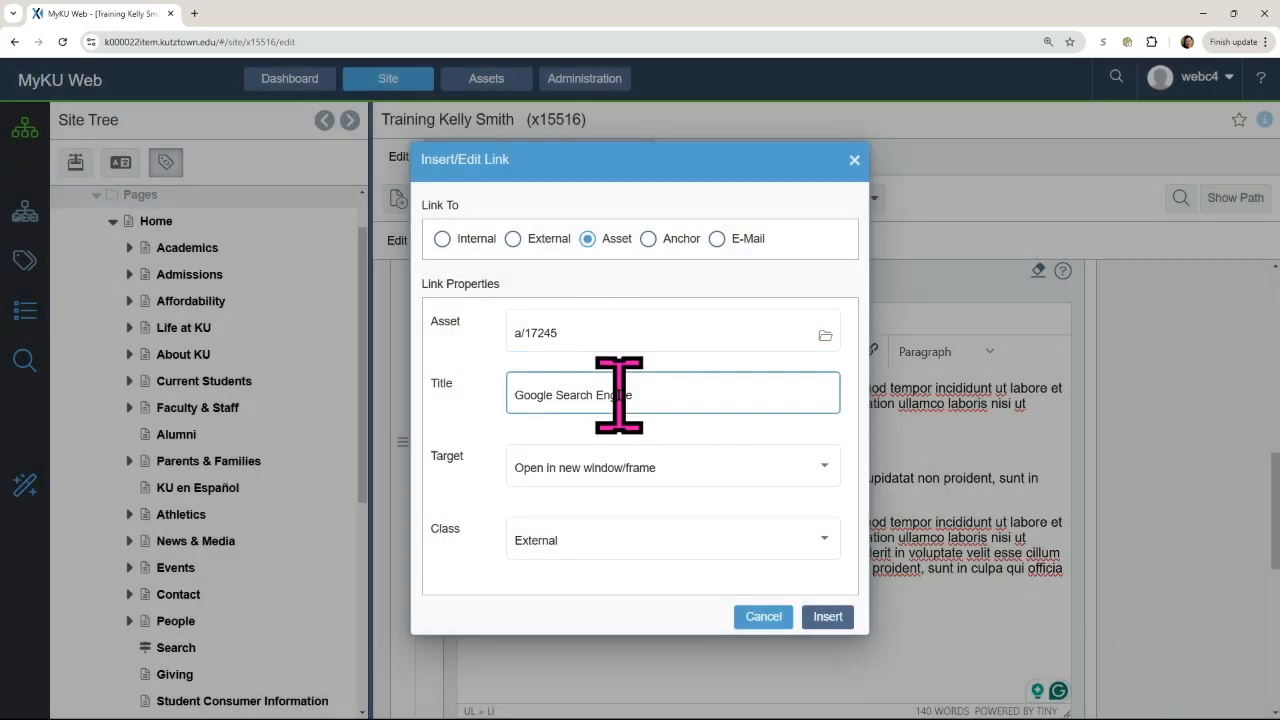
{"action": "left_click_drag", "start_coordinate": [666, 395], "coordinate": [512, 395]}
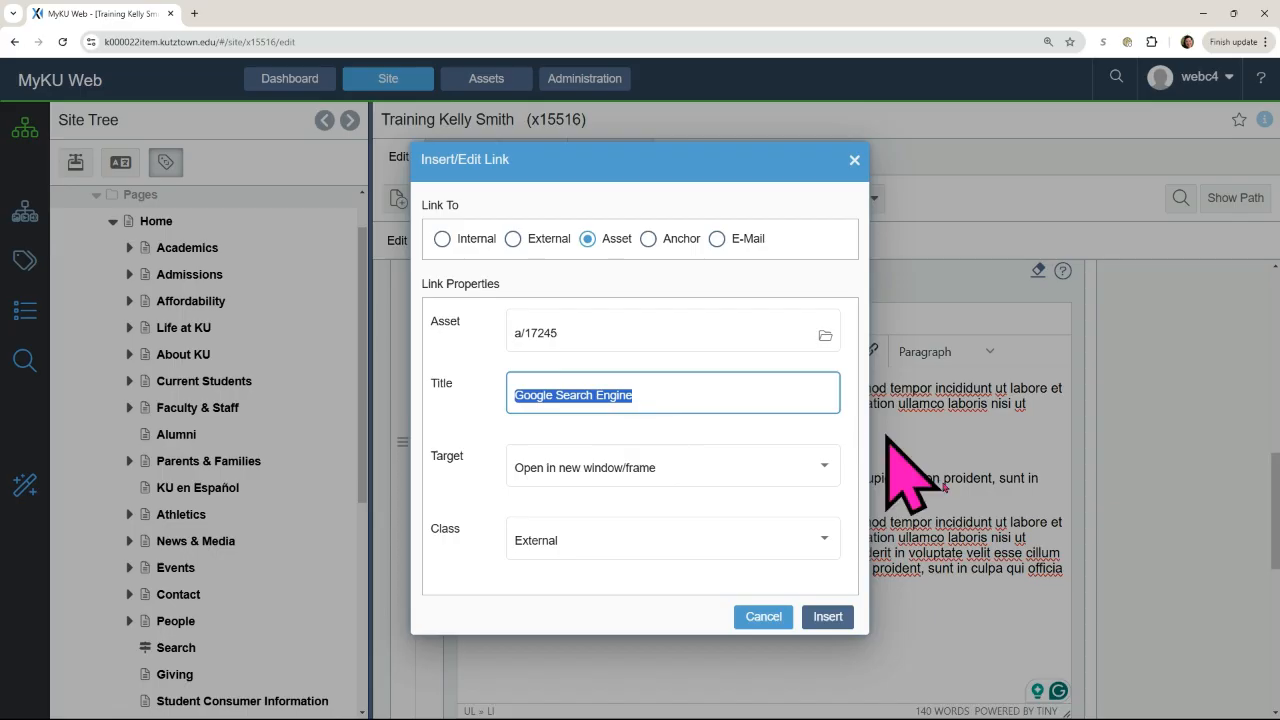
{"action": "type", "text": "PDF of the ADA map"}
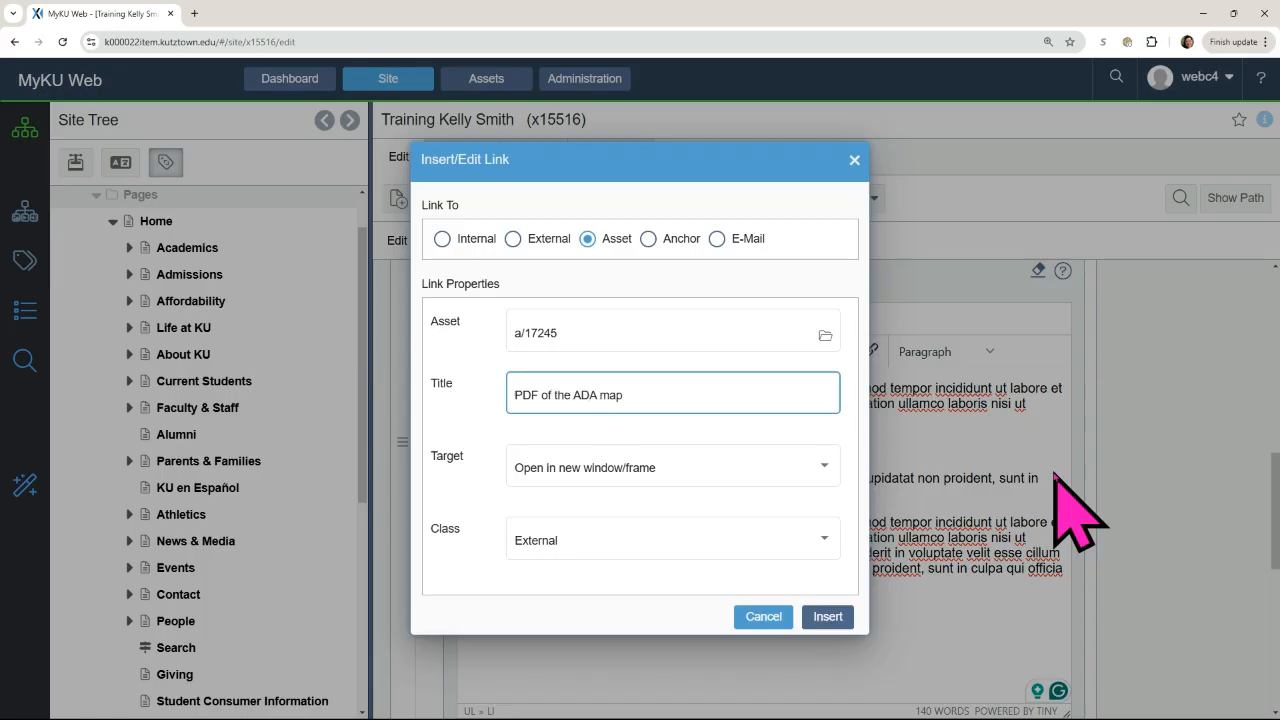
Choose "Open in new window/frame" as the asset link's target and PDF Link as its class.
{"action": "left_click", "coordinate": [605, 467]}
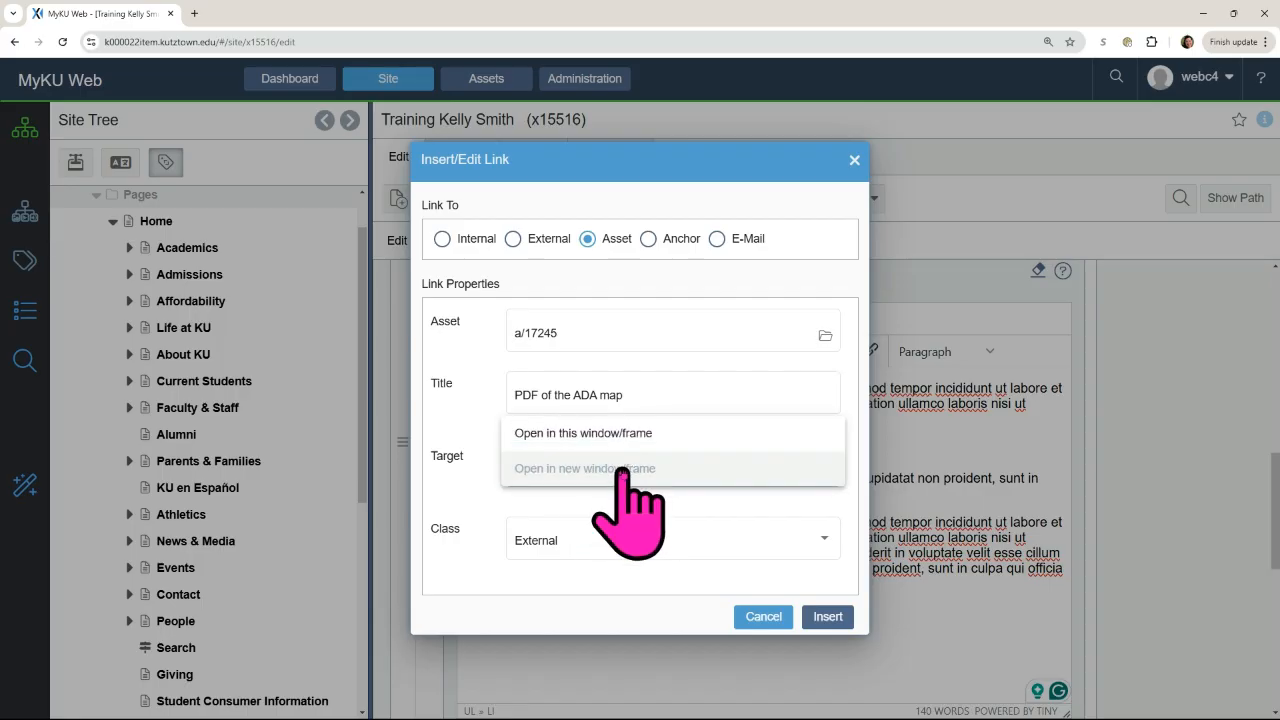
{"action": "left_click", "coordinate": [630, 468]}
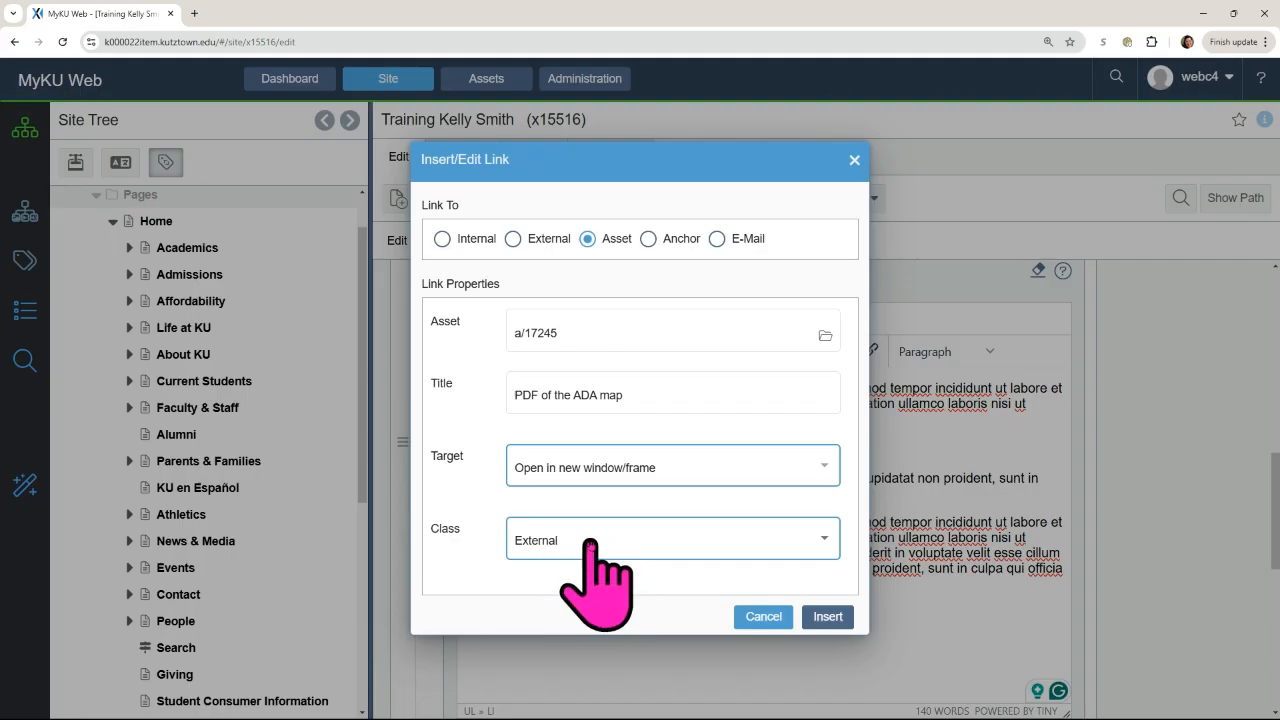
{"action": "left_click", "coordinate": [590, 545]}
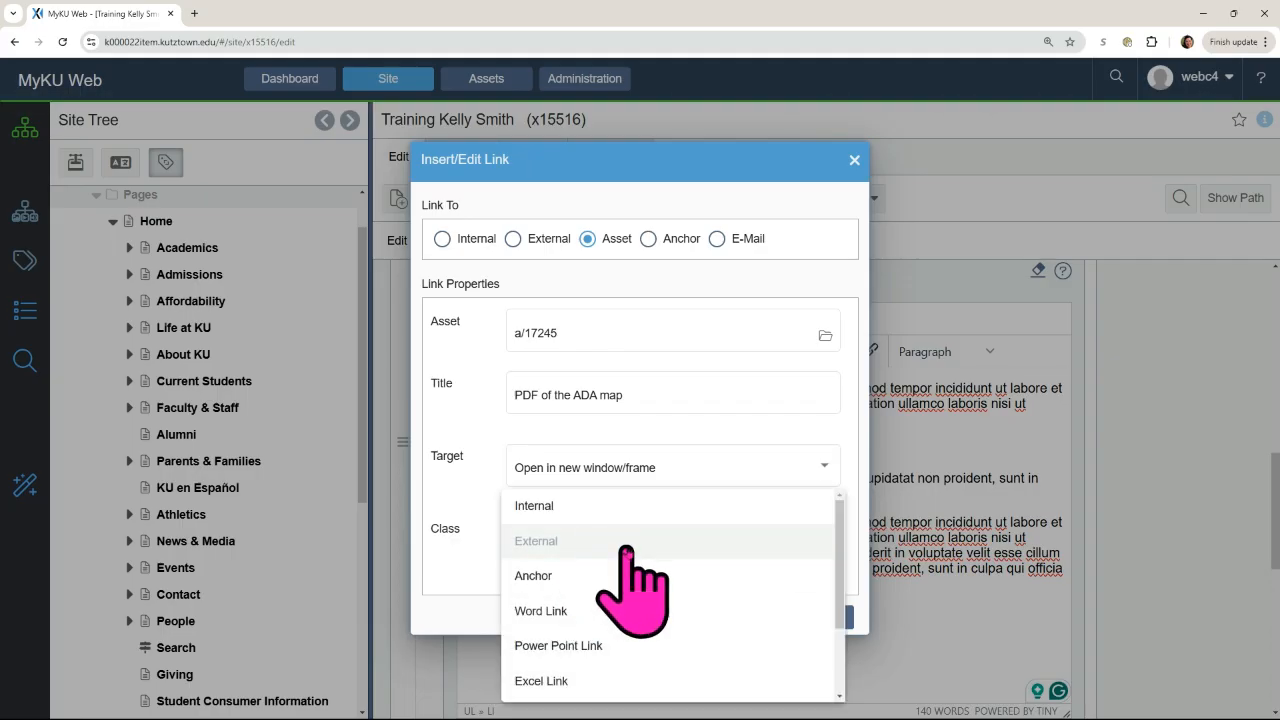
{"action": "left_click_drag", "start_coordinate": [838, 577], "coordinate": [828, 646]}
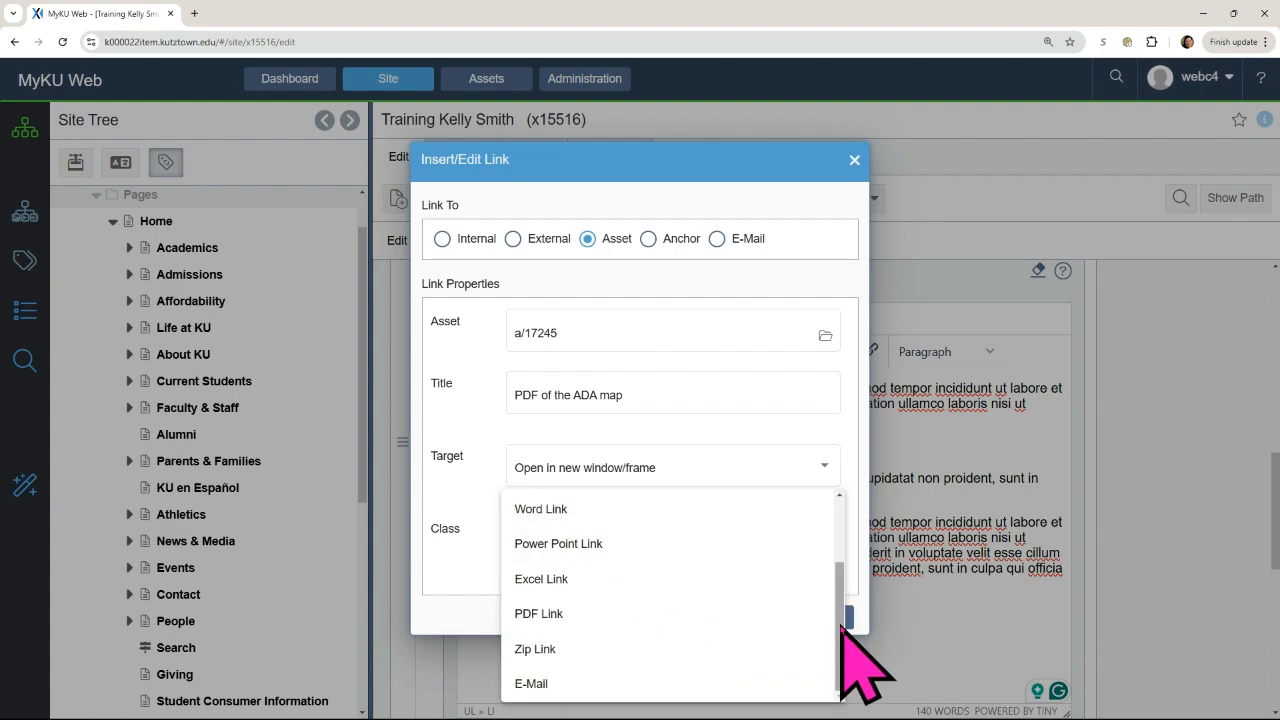
{"action": "mouse_move", "coordinate": [843, 643]}
{"action": "left_mouse_down"}
{"action": "mouse_move", "coordinate": [837, 586]}
{"action": "mouse_move", "coordinate": [838, 643]}
{"action": "left_mouse_up"}
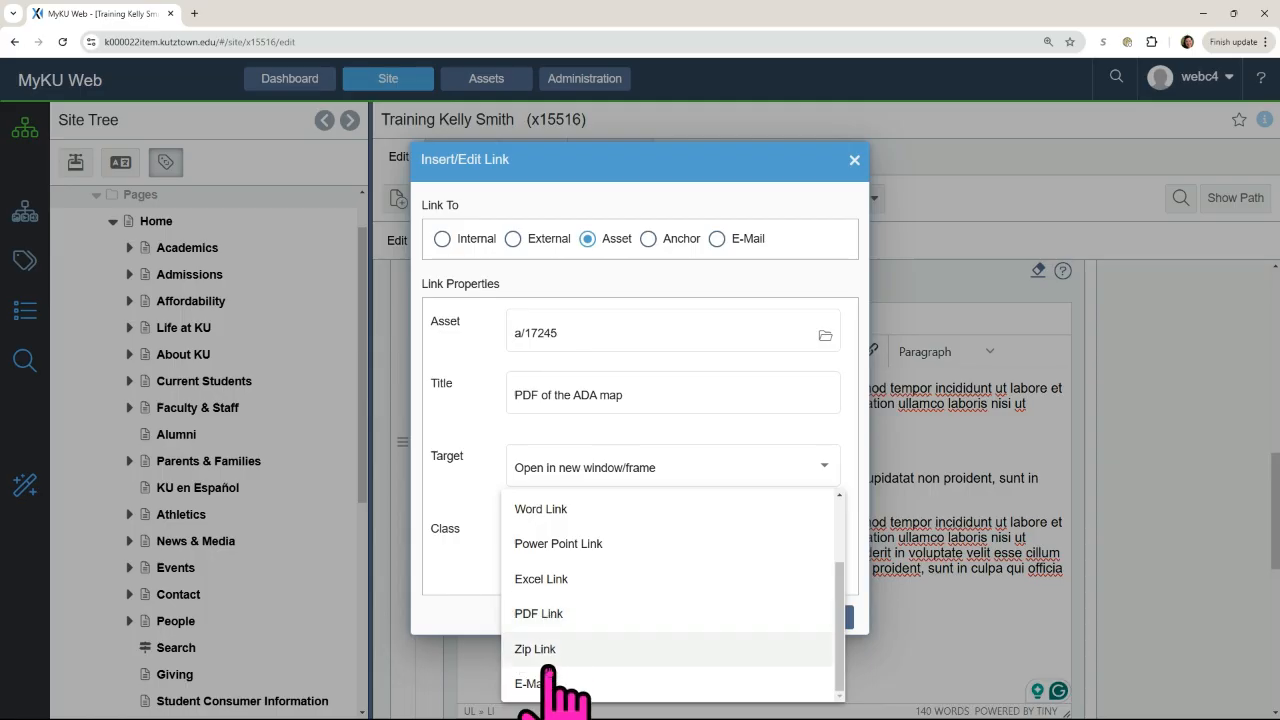
{"action": "left_click", "coordinate": [549, 616]}
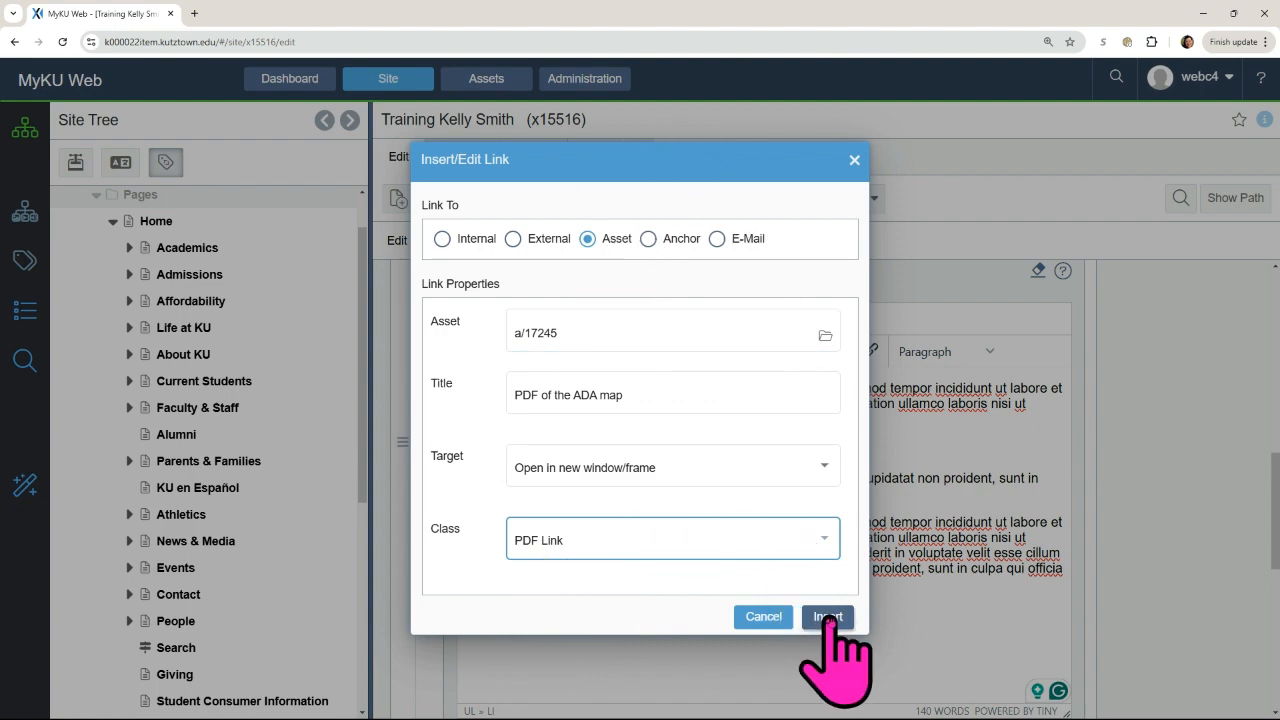
{"action": "left_click", "coordinate": [717, 239]}
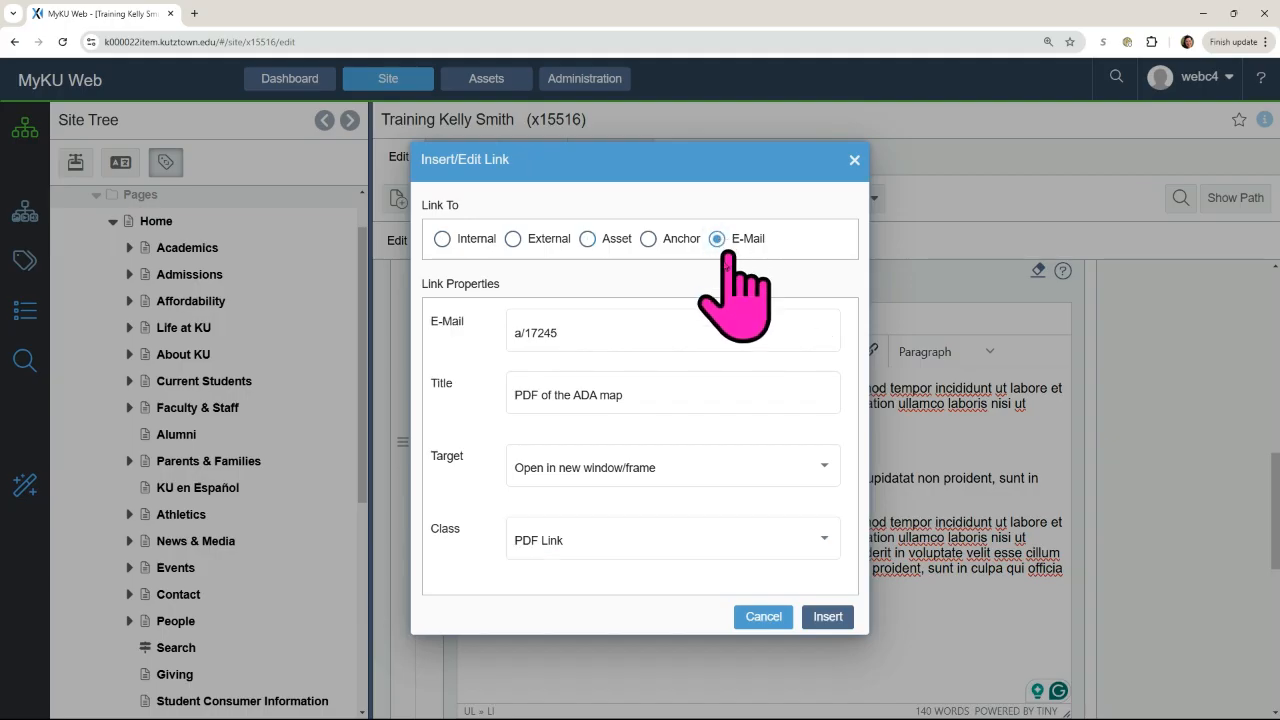
{"action": "left_click", "coordinate": [631, 334]}
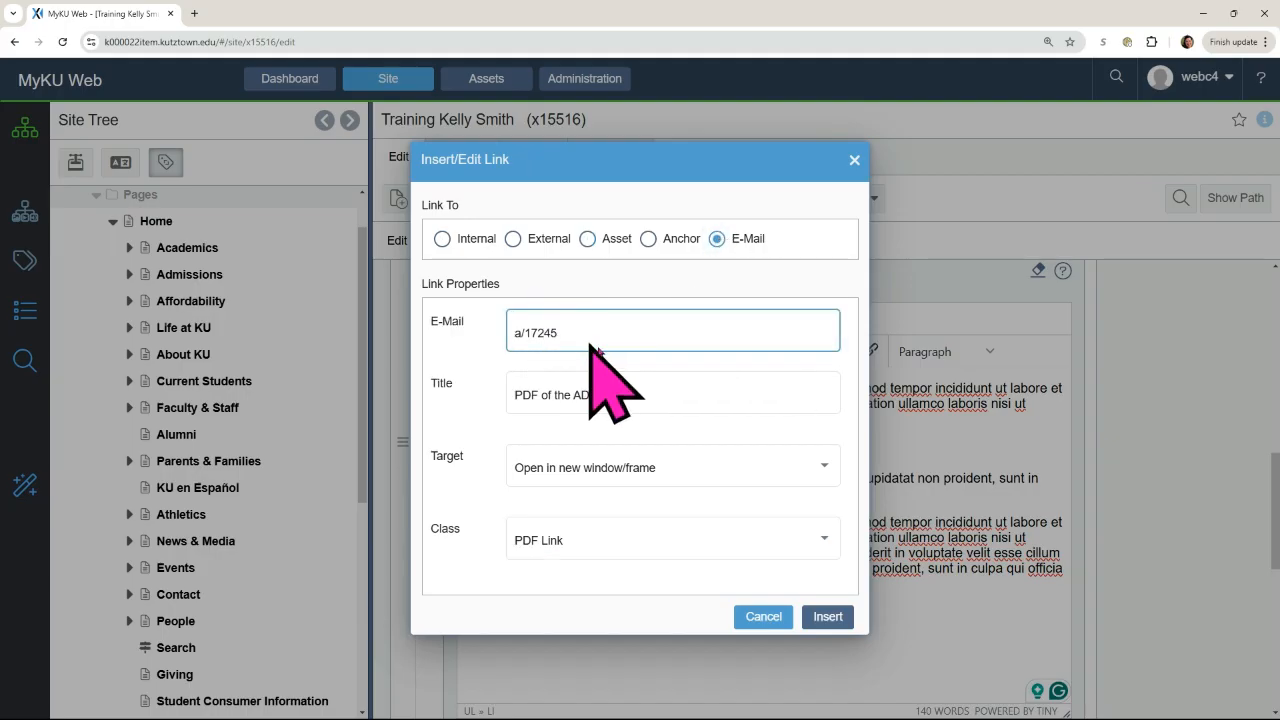
{"action": "left_click", "coordinate": [637, 392]}
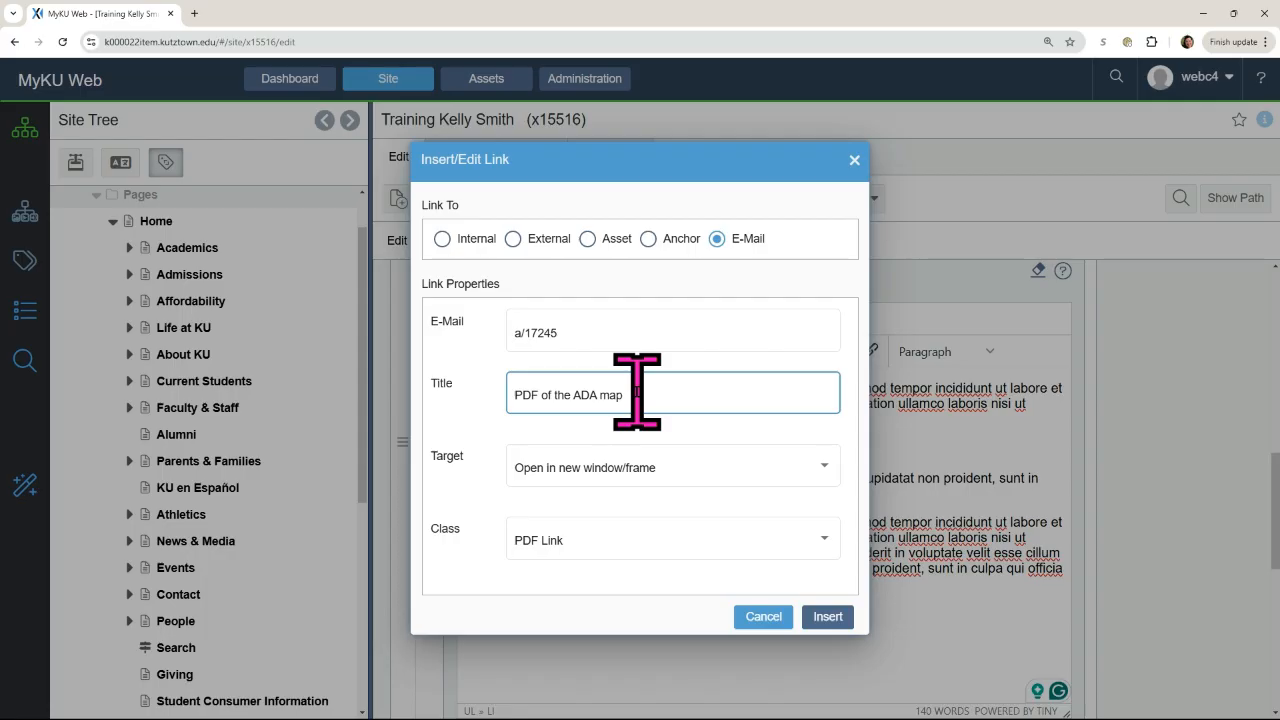
{"action": "left_click", "coordinate": [569, 335]}
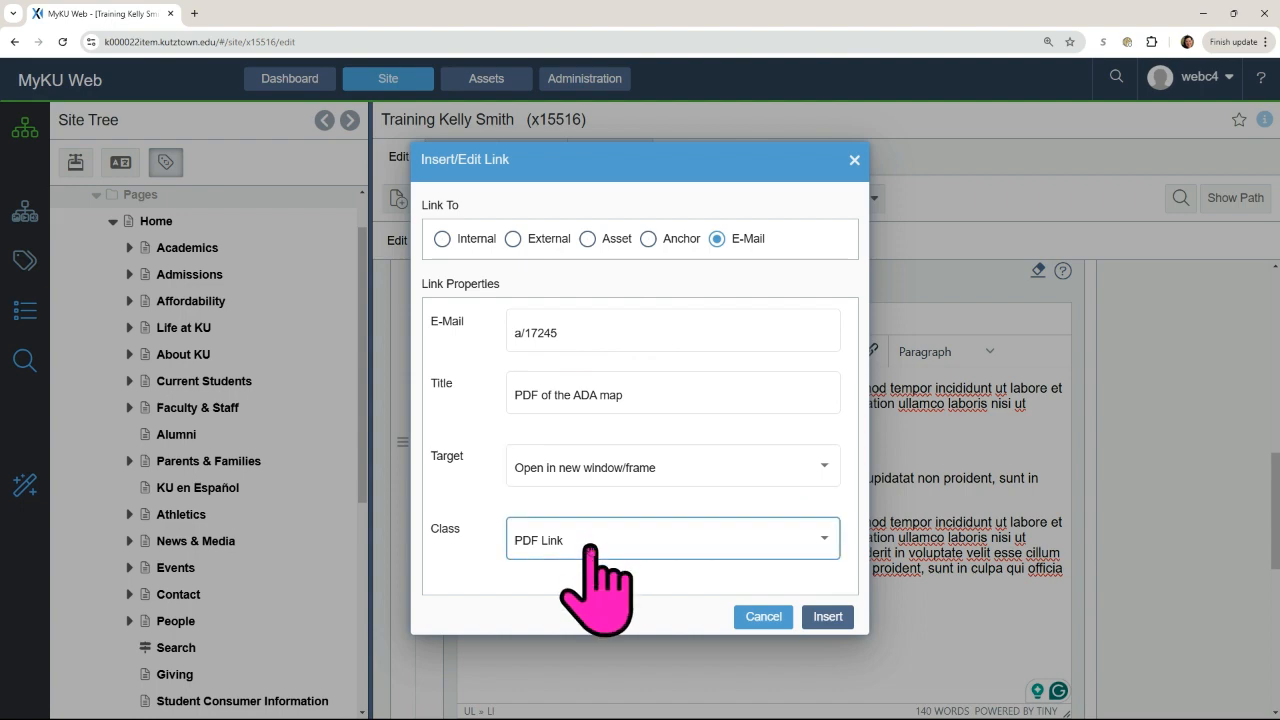
{"action": "left_click", "coordinate": [589, 240]}
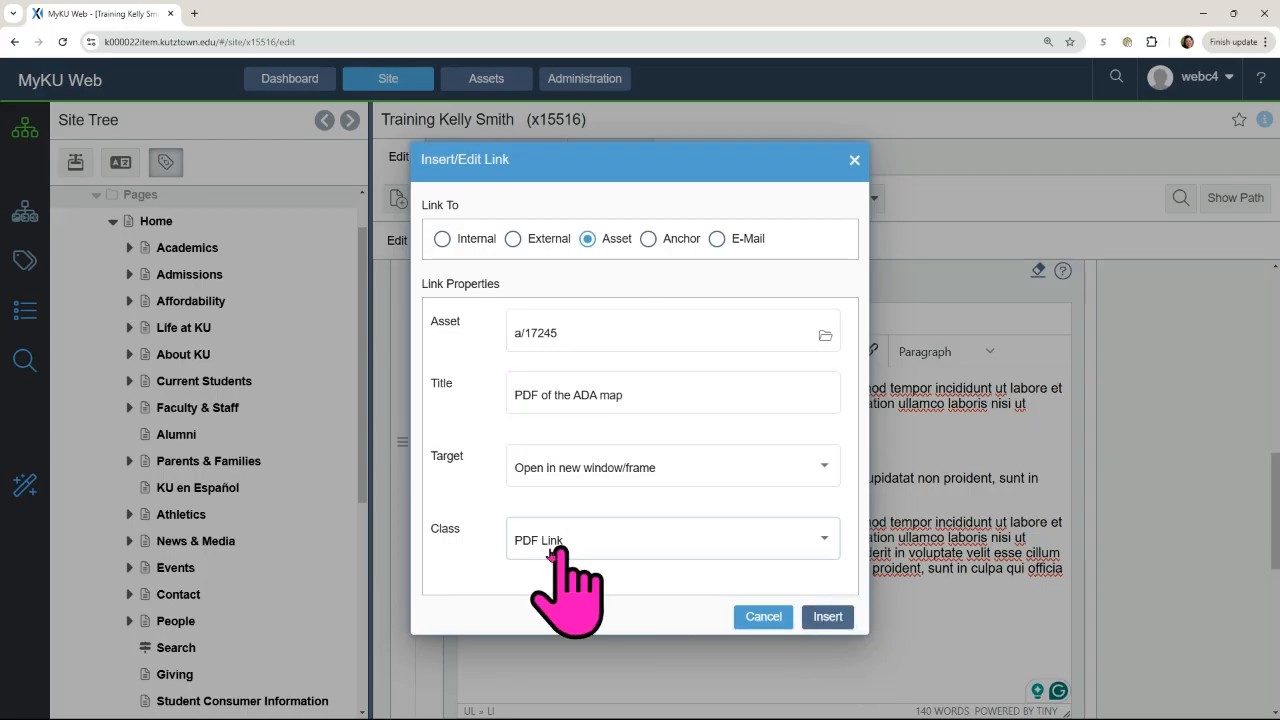
Insert the asset link into the first bullet's text and save the page.
{"action": "left_click", "coordinate": [829, 617]}
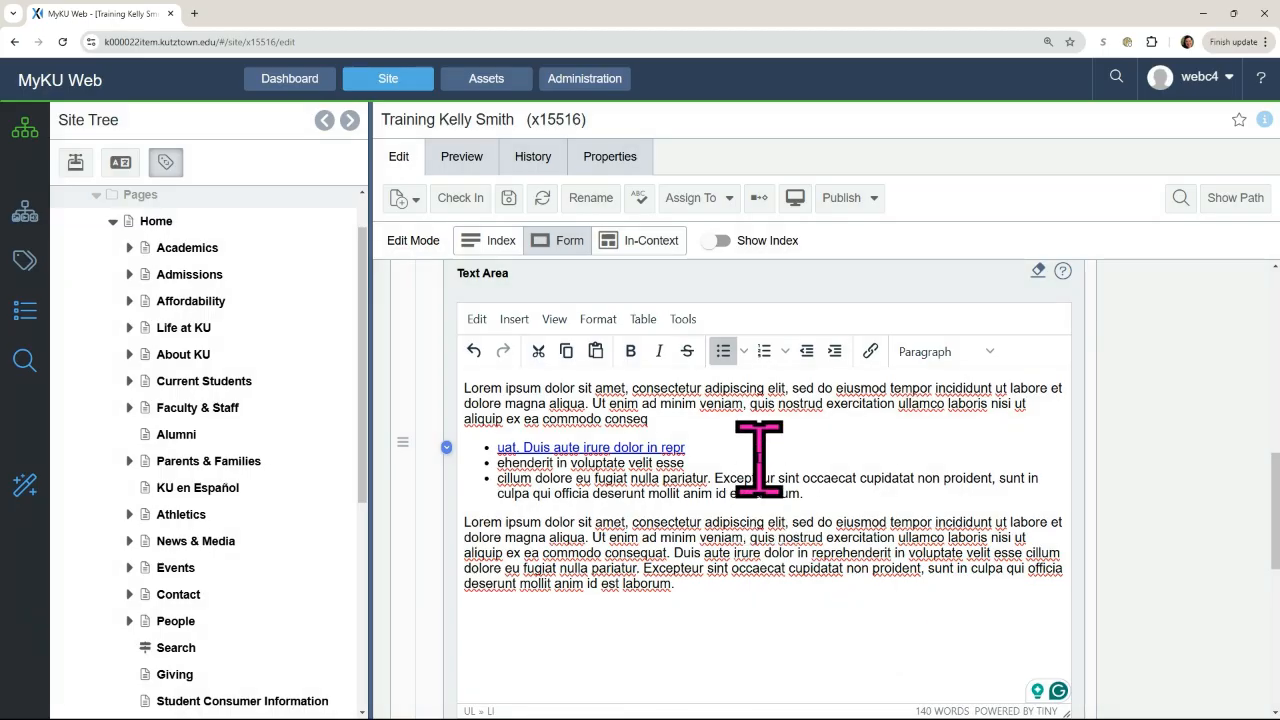
{"action": "left_click", "coordinate": [509, 197]}
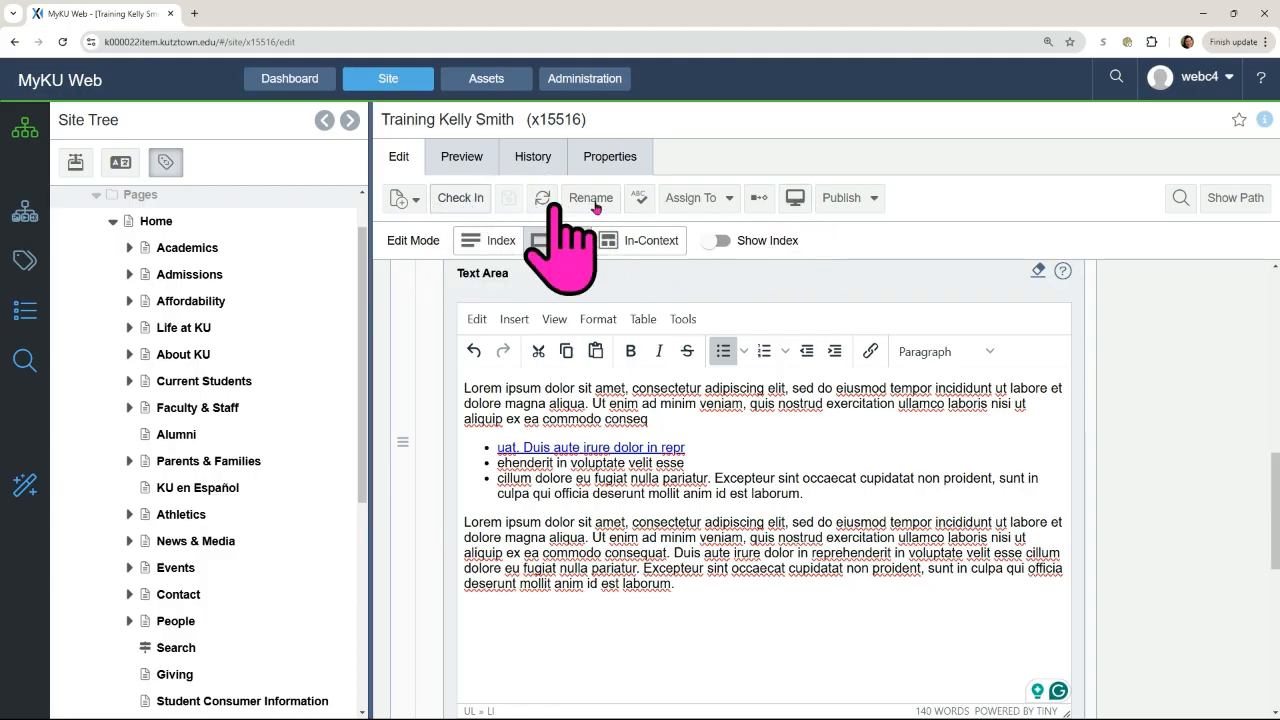
Preview the page in a separate window, examine the linked first bullet in the intro text, and close the preview.
{"action": "left_click", "coordinate": [796, 199]}
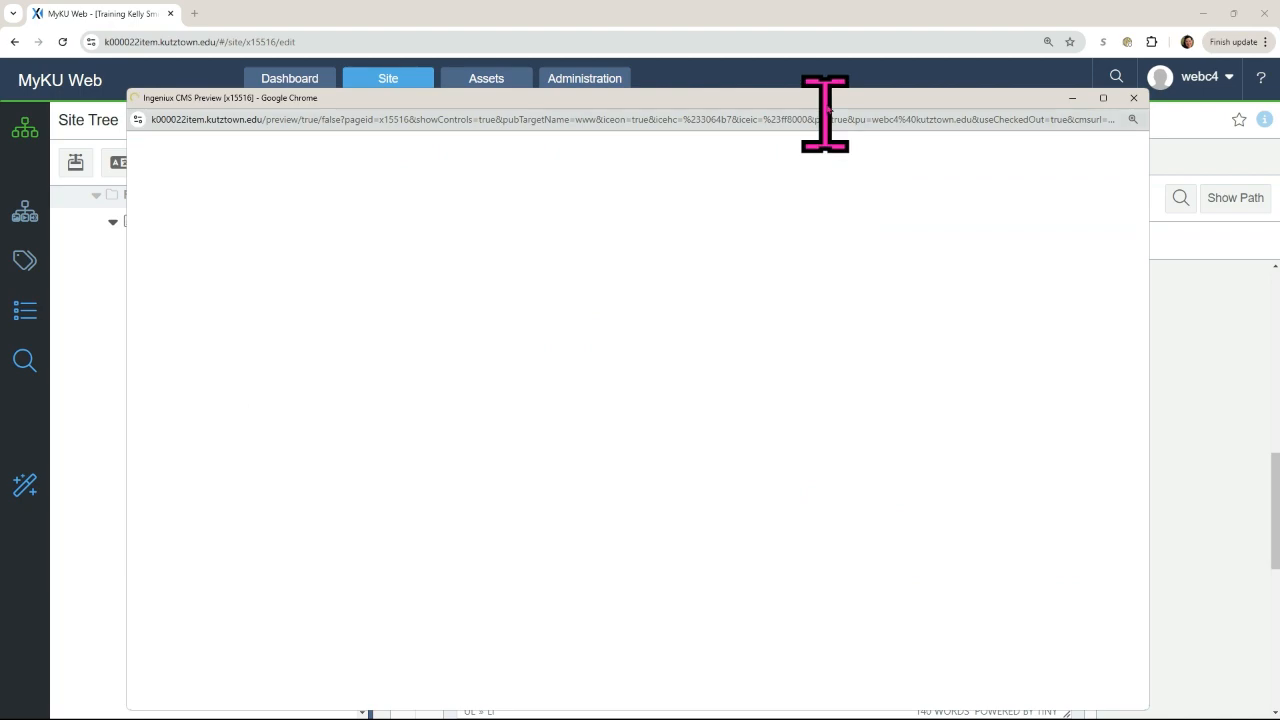
{"action": "left_click_drag", "start_coordinate": [828, 102], "coordinate": [830, 78]}
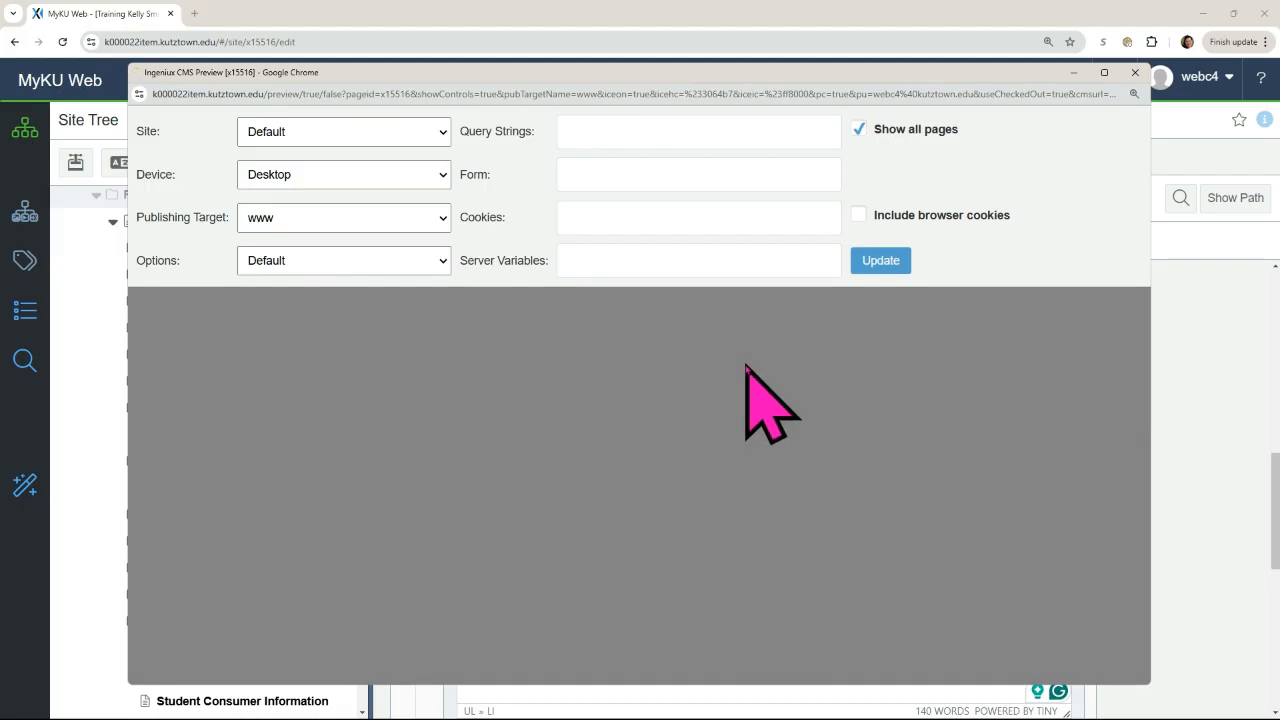
{"action": "scroll", "coordinate": [748, 386], "scroll_direction": "down", "scroll_amount": 5}
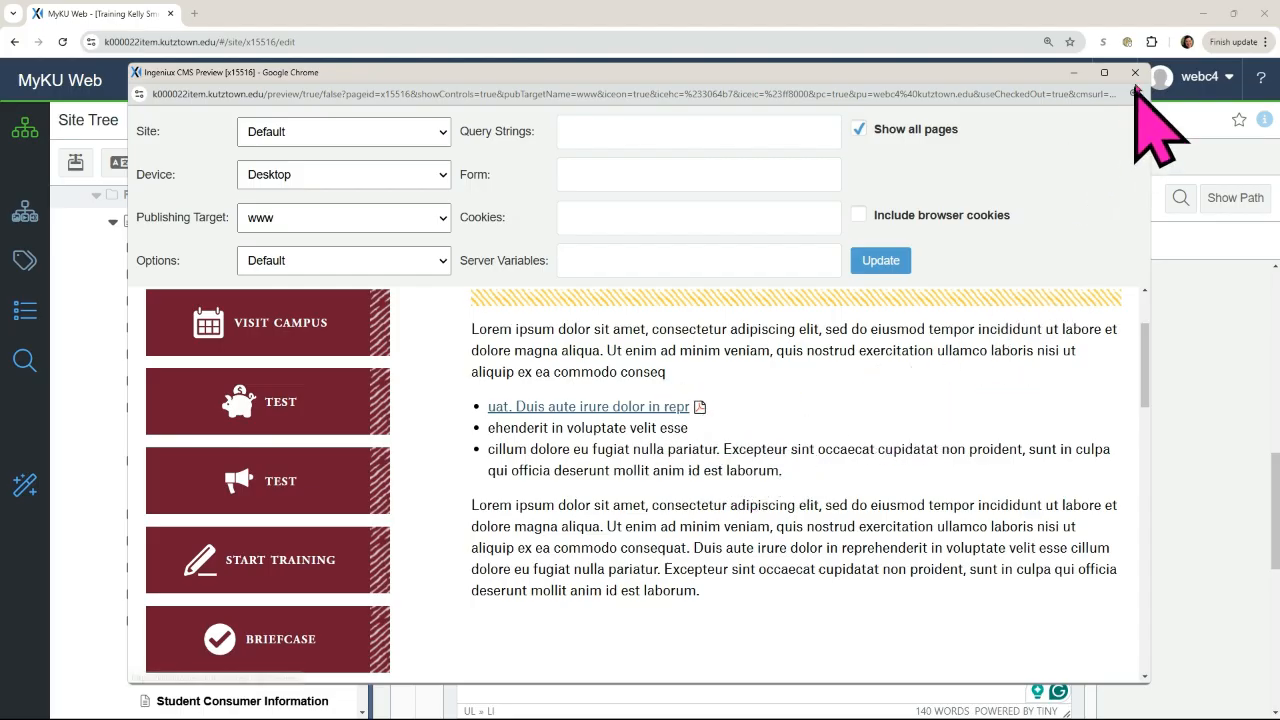
{"action": "left_click", "coordinate": [1135, 73]}
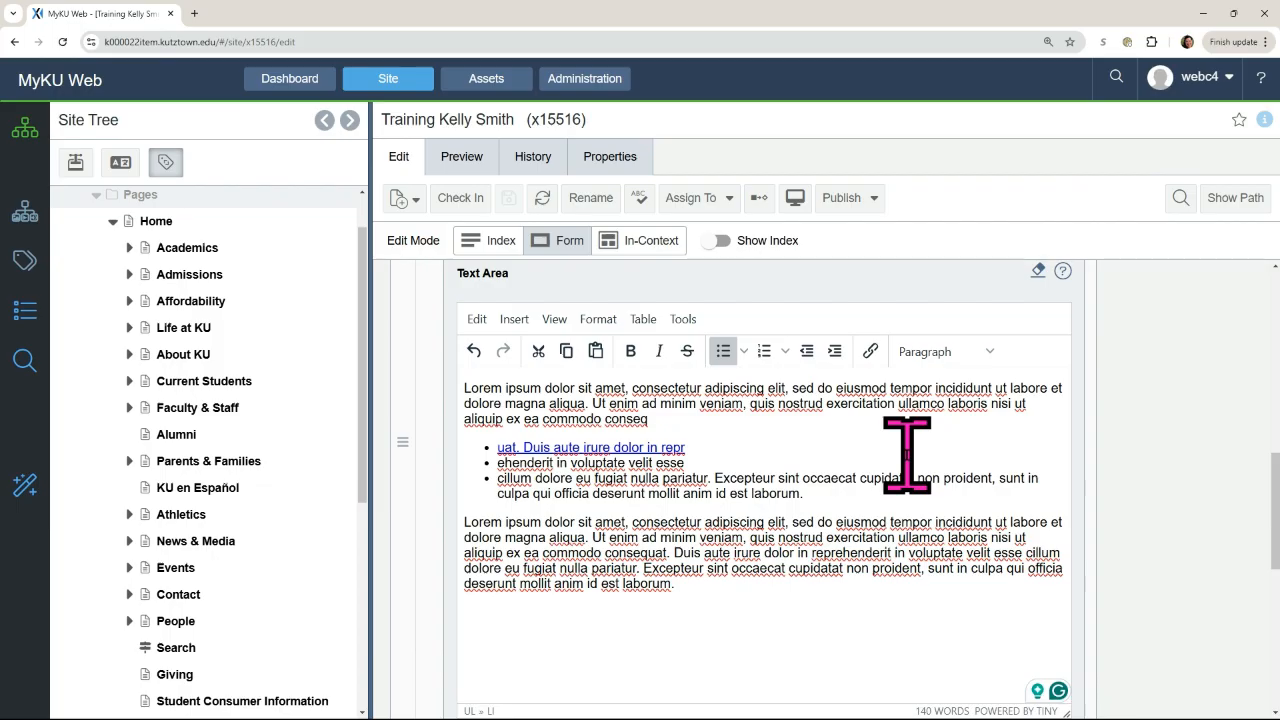
{"action": "scroll", "coordinate": [907, 455], "scroll_direction": "up", "scroll_amount": 1}
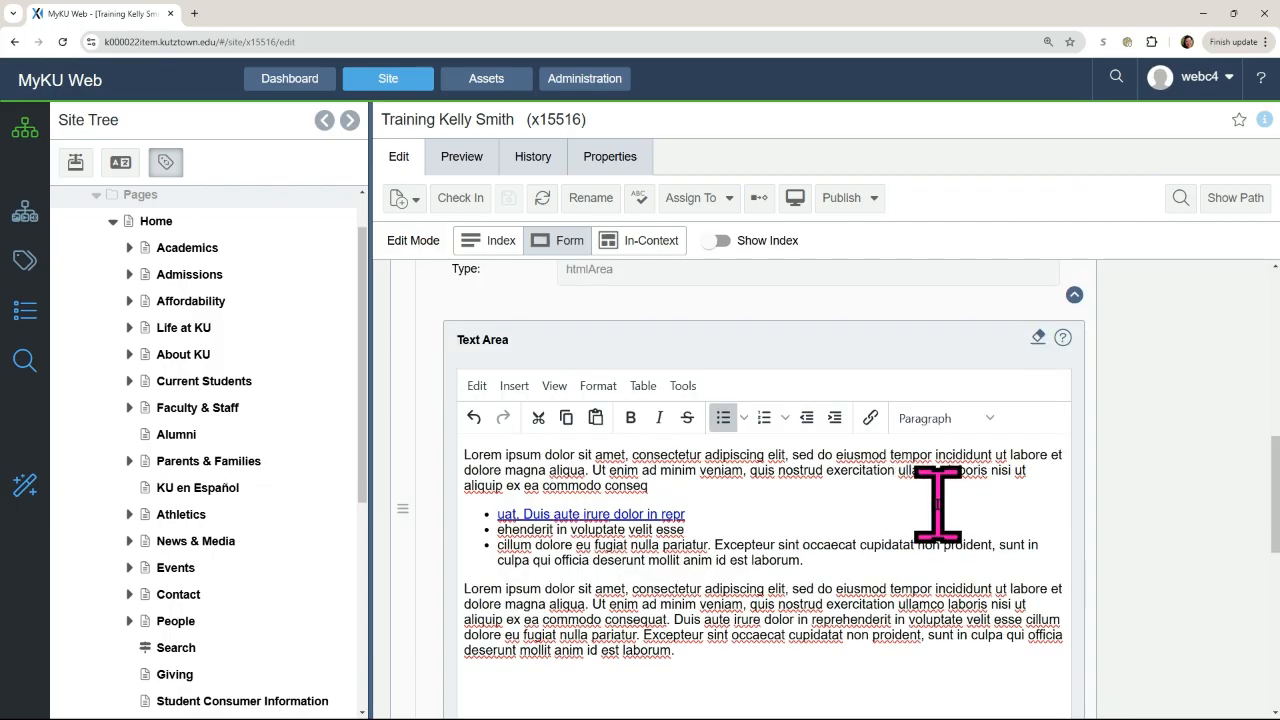